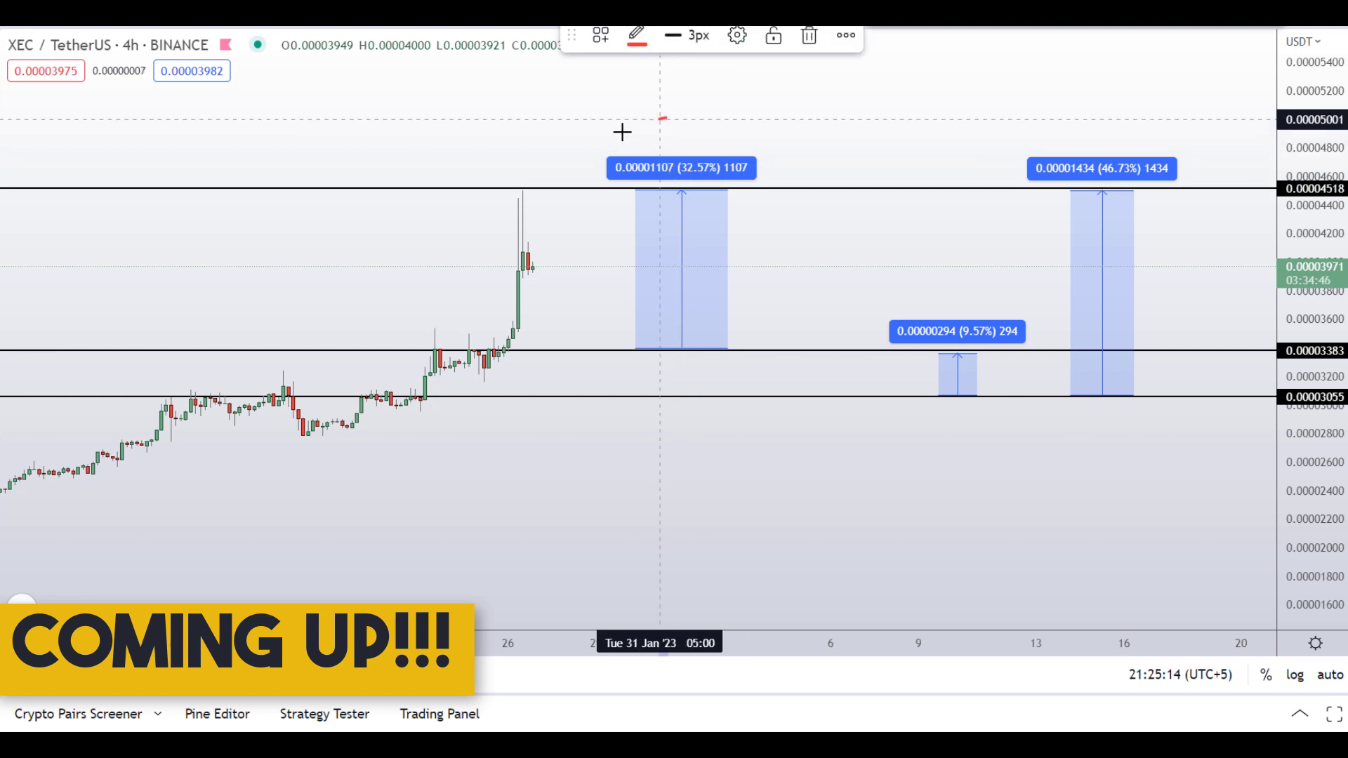
Step: Draw a red ellipse around the three Price Range boxes and a small ring around the 46.73% label
mouse_move(666, 118)
left_mouse_down()
mouse_move(849, 427)
mouse_move(1198, 261)
mouse_move(1149, 111)
left_mouse_up()
left_click_drag(919, 86, 606, 128)
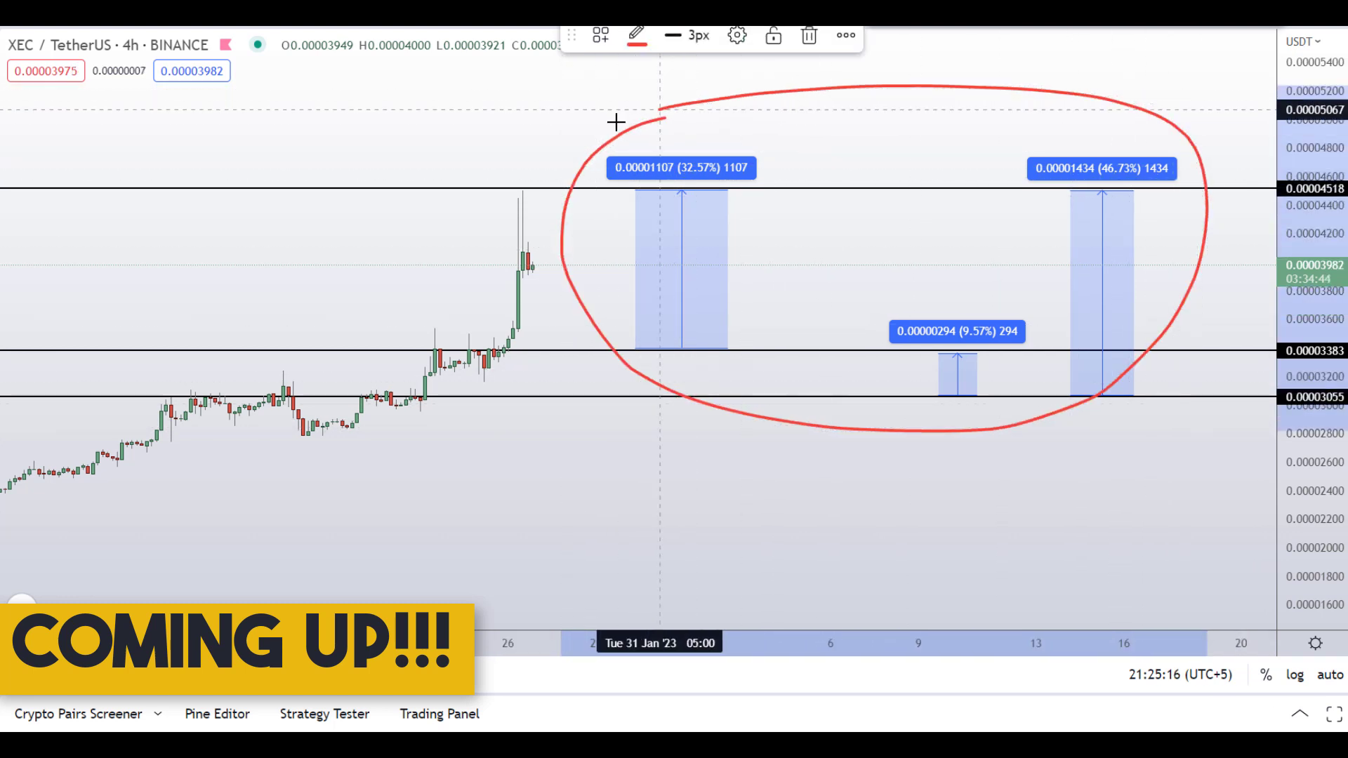
mouse_move(1110, 129)
left_mouse_down()
mouse_move(1098, 129)
mouse_move(1104, 199)
mouse_move(1137, 115)
mouse_move(1099, 112)
left_mouse_up()
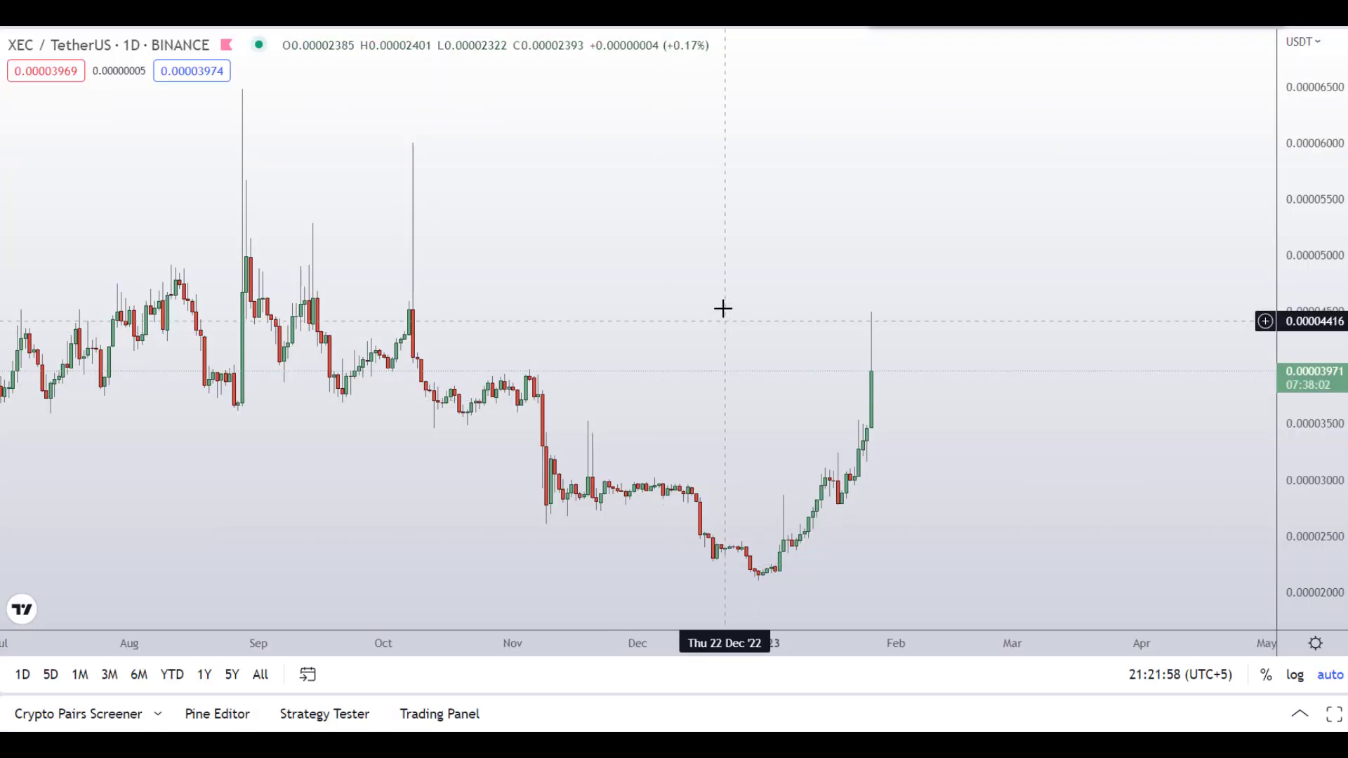
scroll(723, 308, "down", 3)
scroll(723, 308, "up", 3)
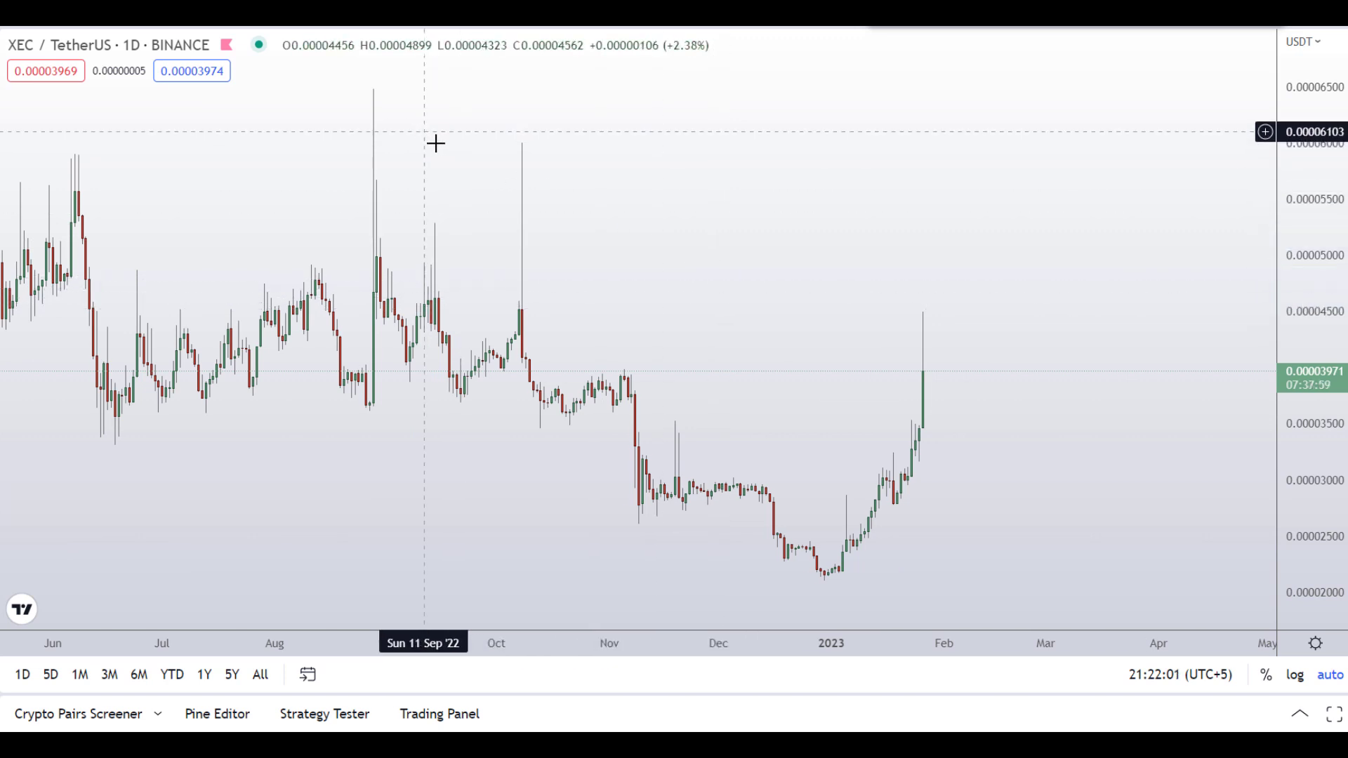
Step: Zoom the XEC/USDT daily chart out and back in to frame roughly May to May
scroll(968, 293, "down", 5)
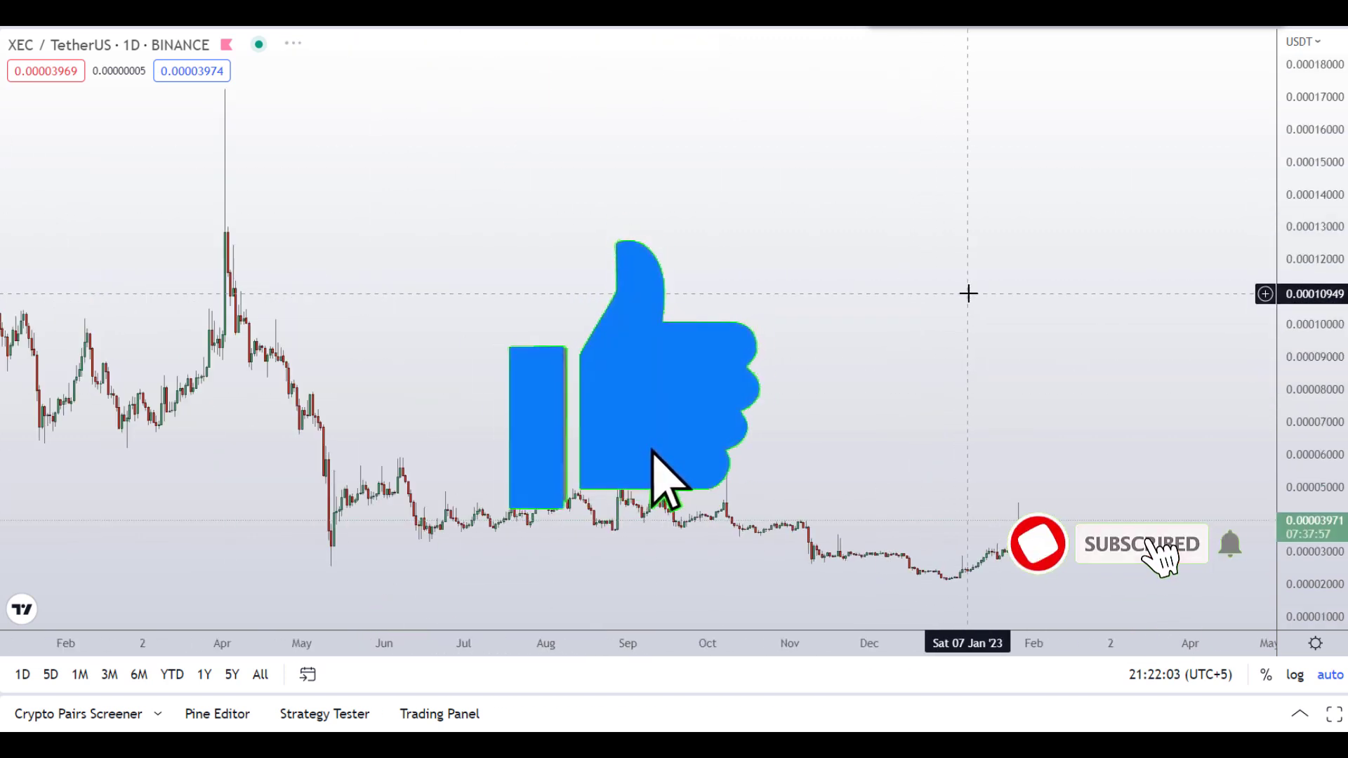
scroll(967, 293, "up", 2)
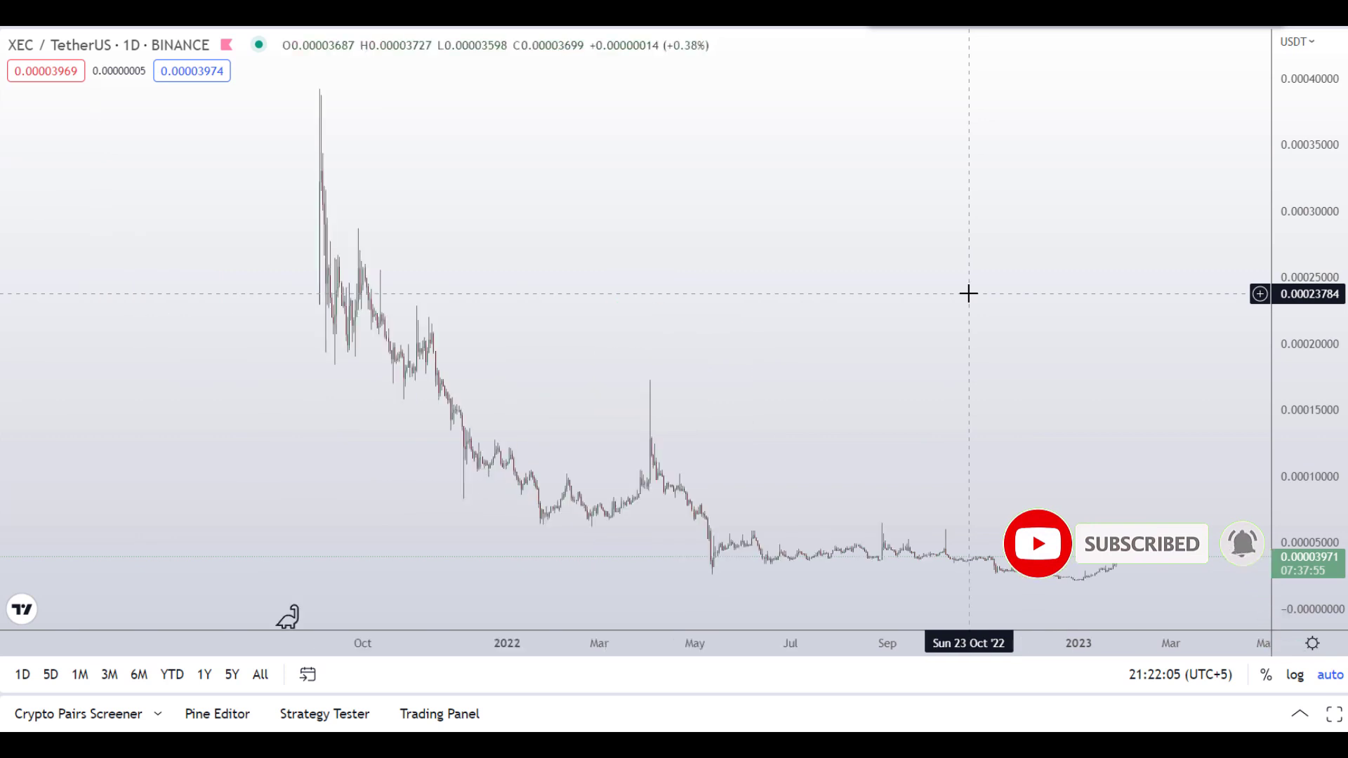
scroll(968, 293, "up", 3)
scroll(968, 293, "up", 3)
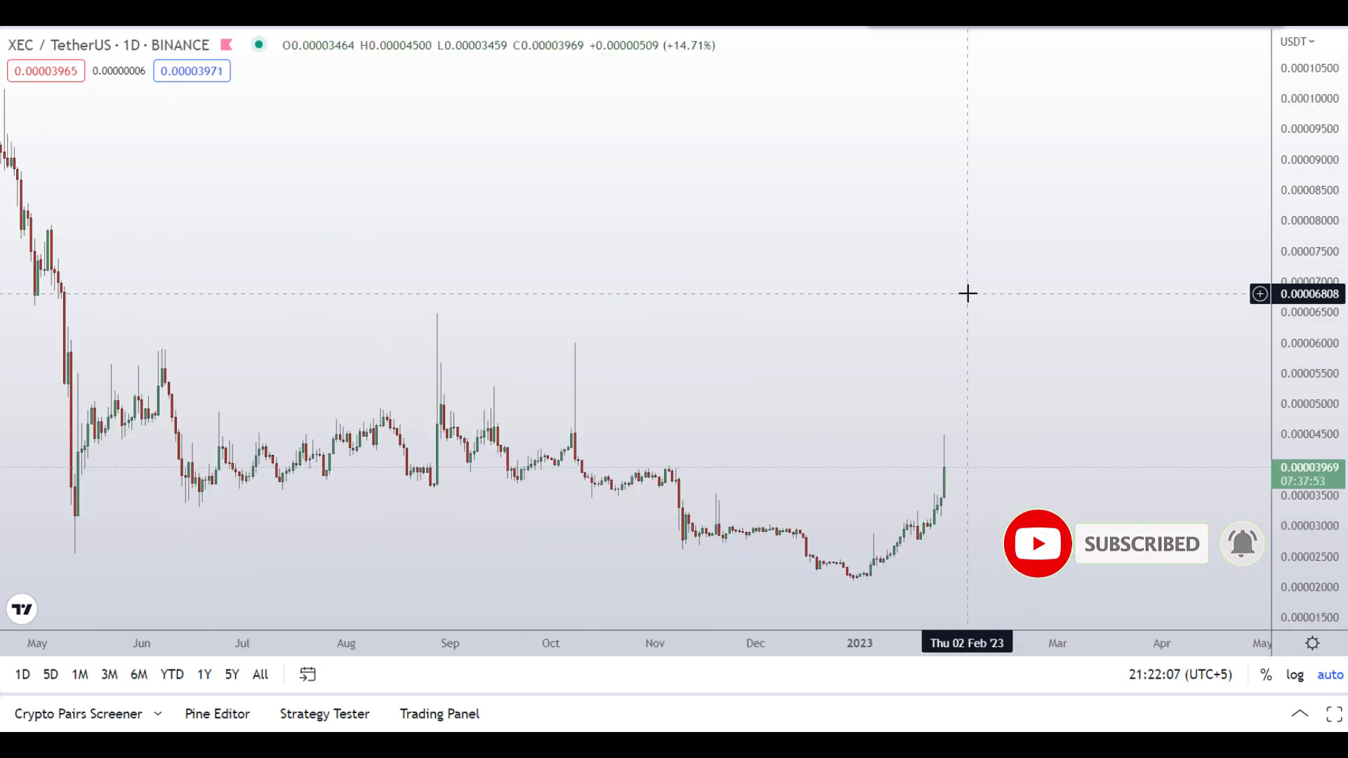
scroll(968, 292, "up", 2)
scroll(968, 292, "down", 2)
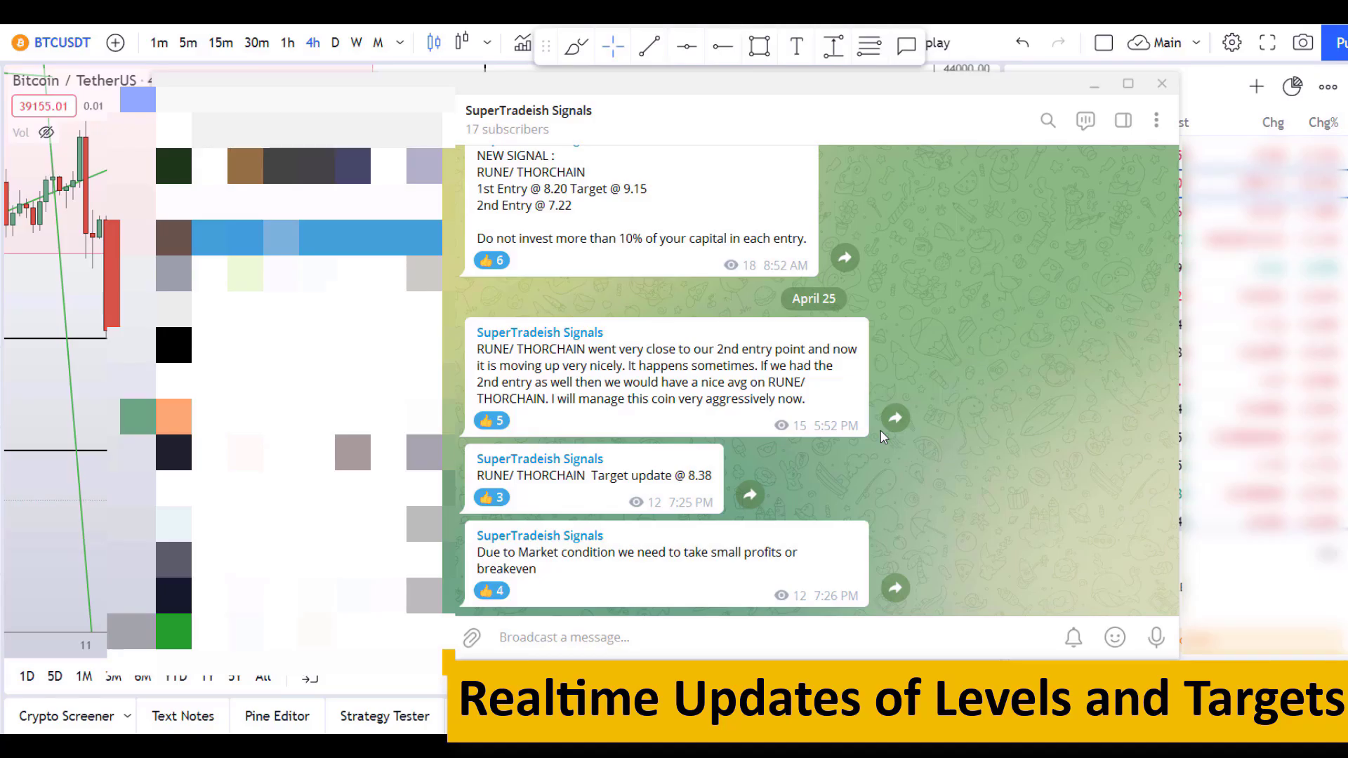
scroll(881, 431, "up", 10)
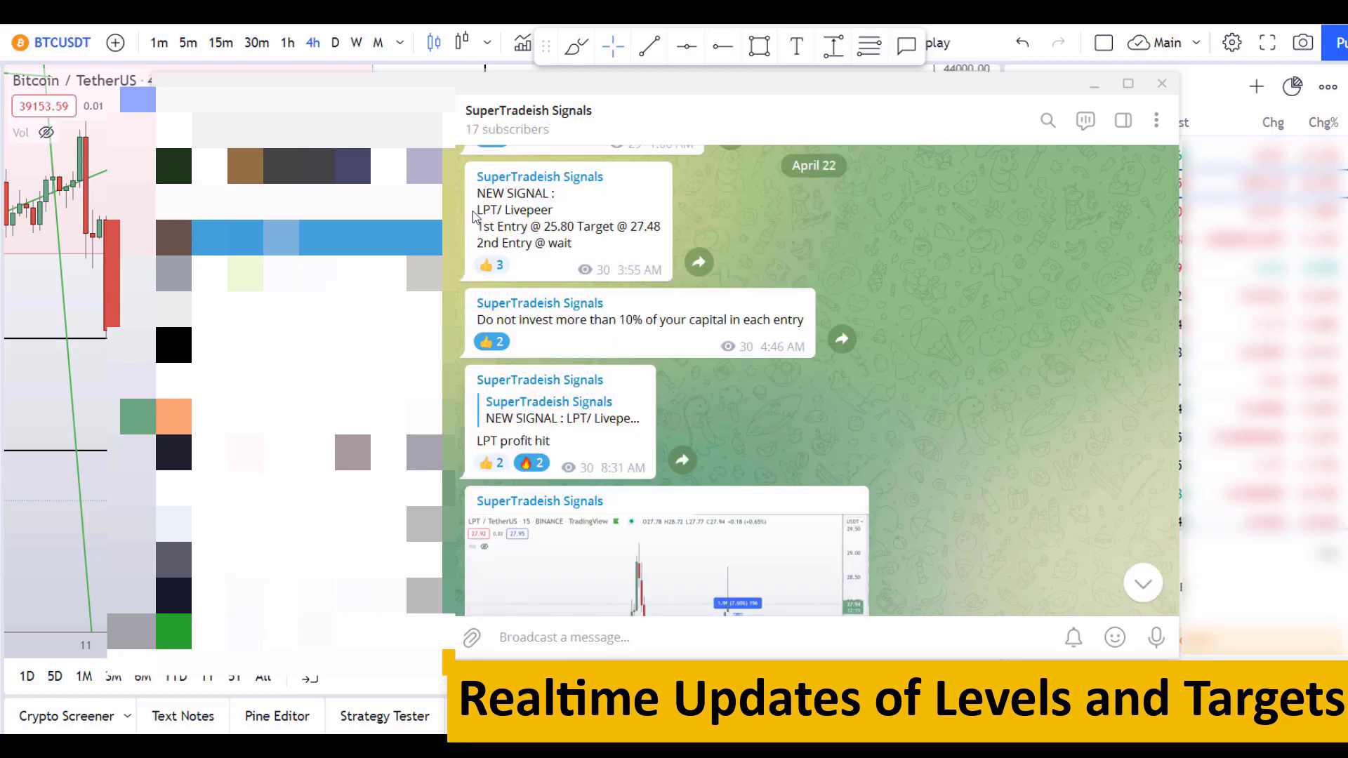
scroll(749, 261, "down", 2)
scroll(817, 387, "down", 4)
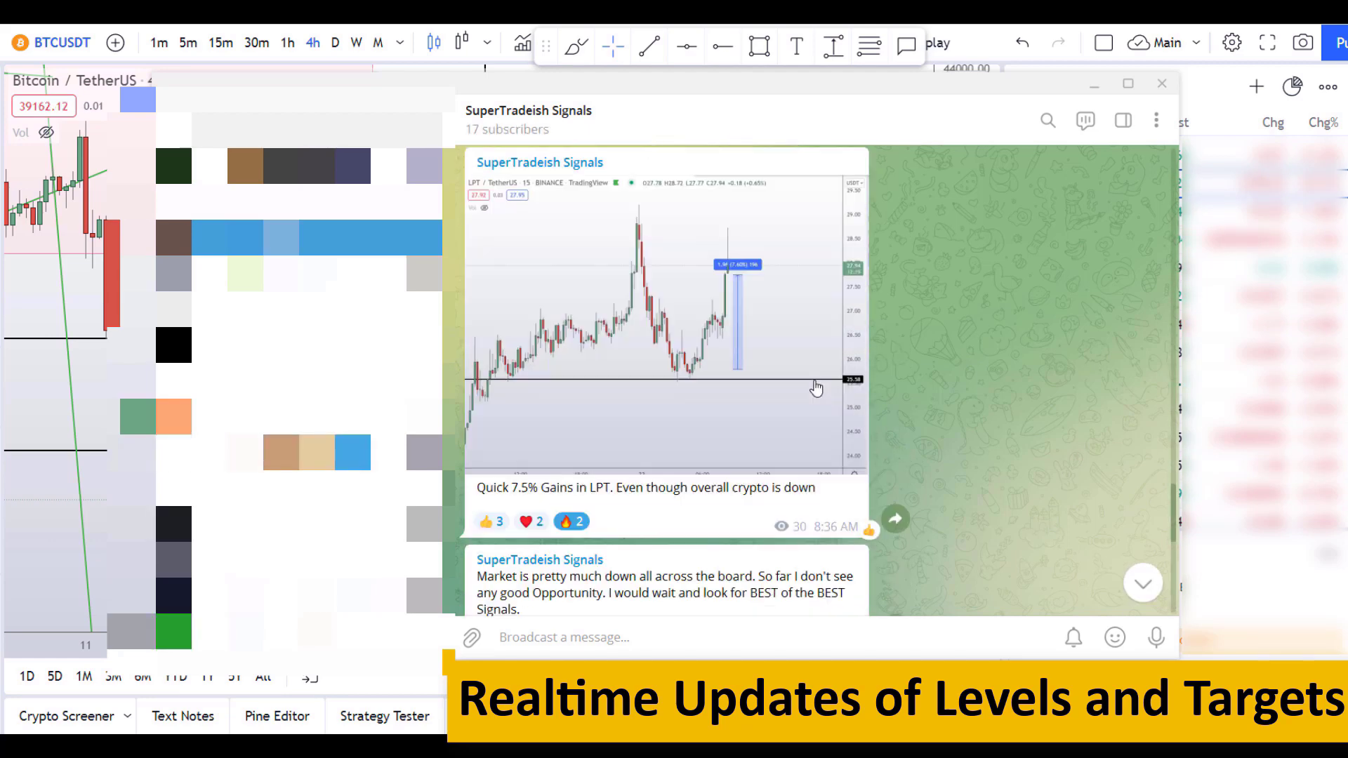
scroll(941, 386, "down", 8)
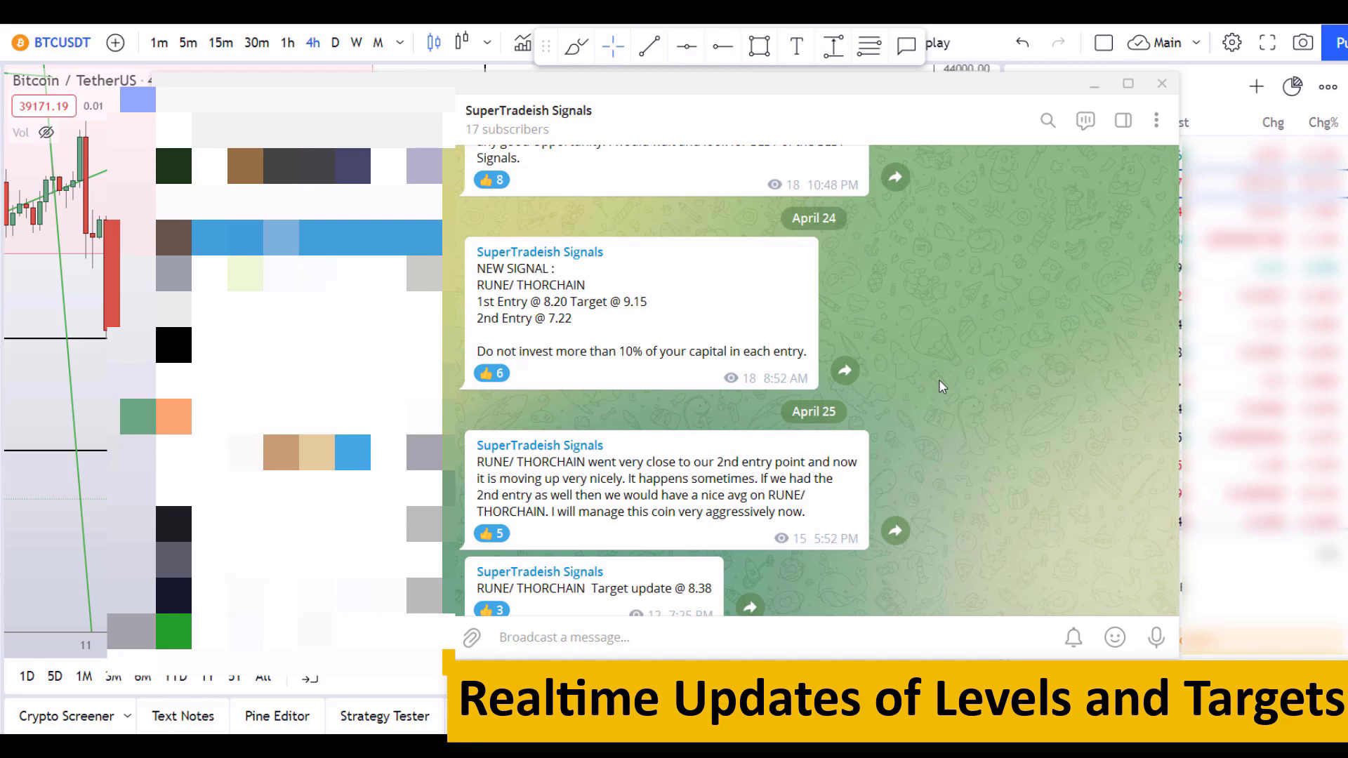
scroll(941, 386, "down", 2)
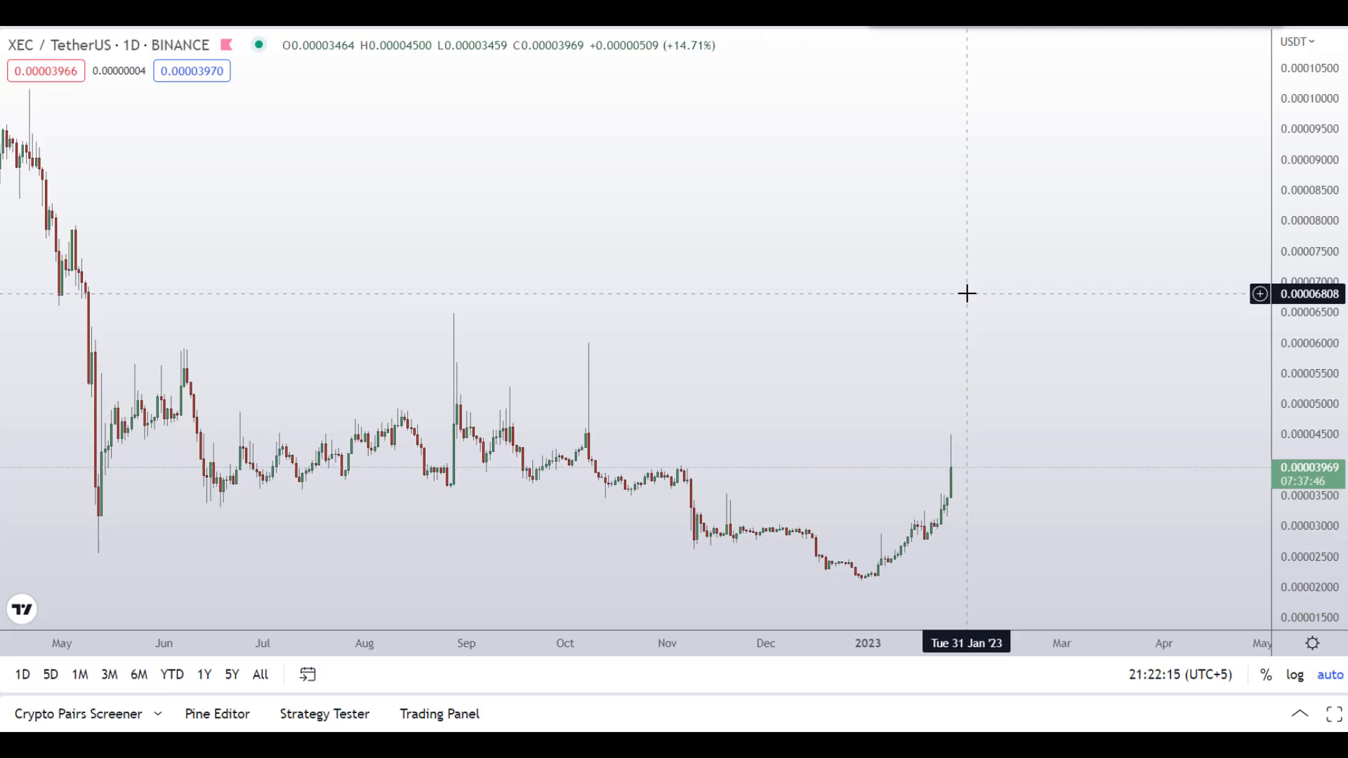
scroll(965, 292, "up", 2)
scroll(965, 292, "down", 3)
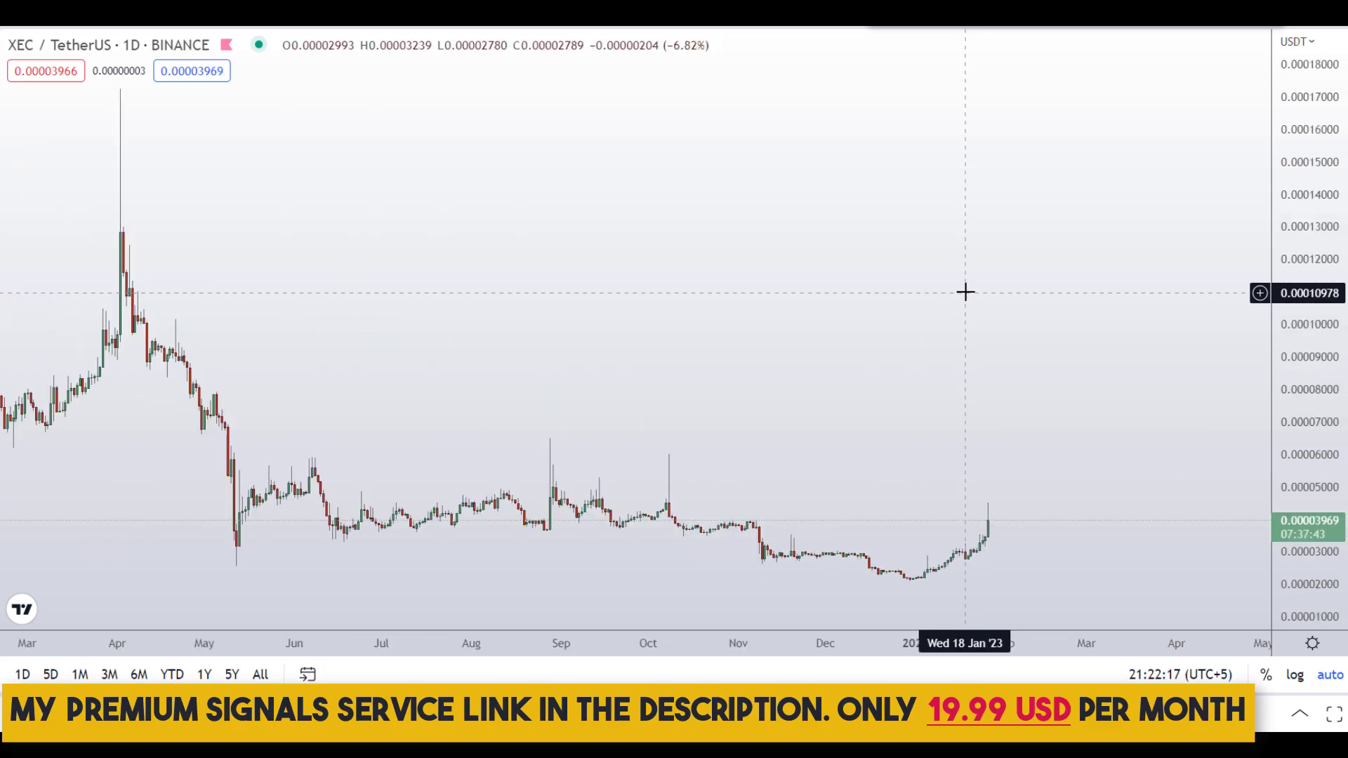
scroll(965, 292, "up", 2)
scroll(956, 274, "down", 3)
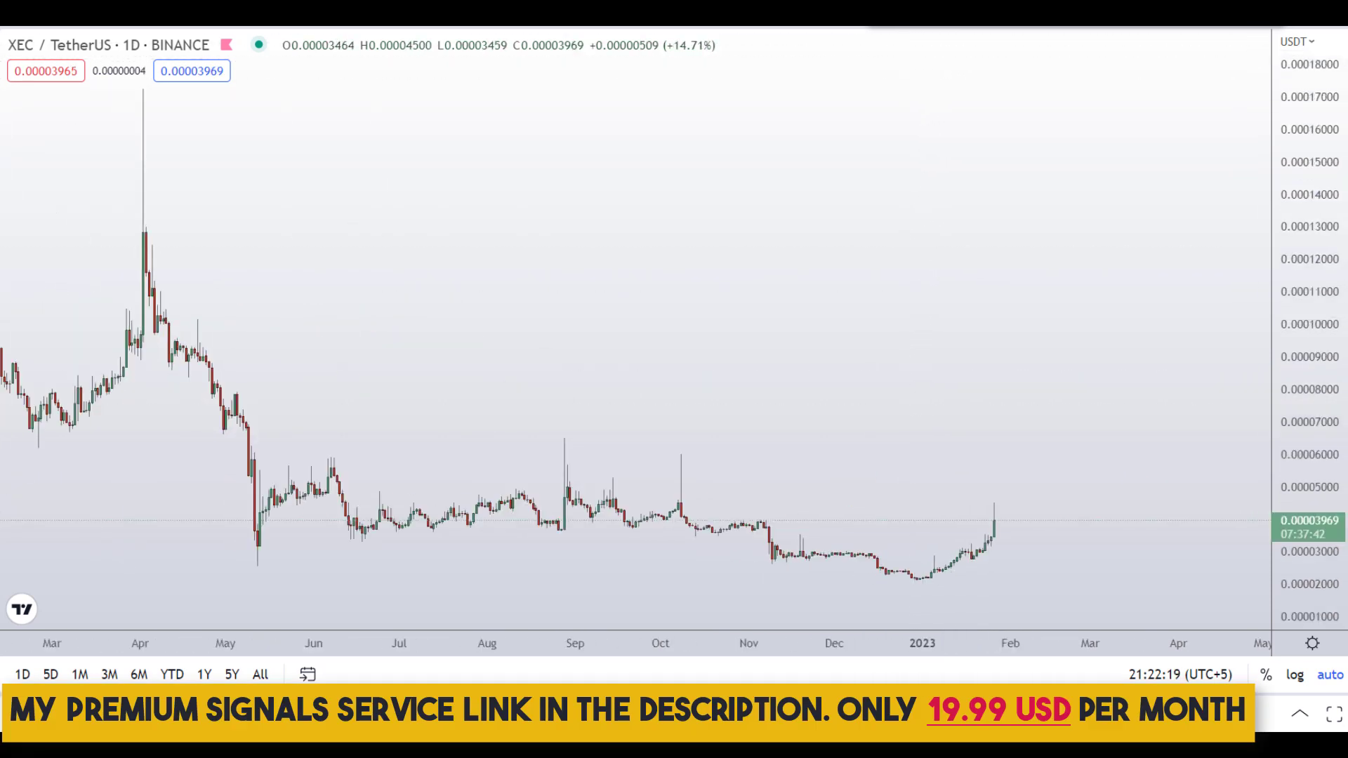
mouse_move(380, 246)
left_mouse_down()
mouse_move(740, 382)
mouse_move(695, 412)
left_mouse_up()
key("ctrl+z")
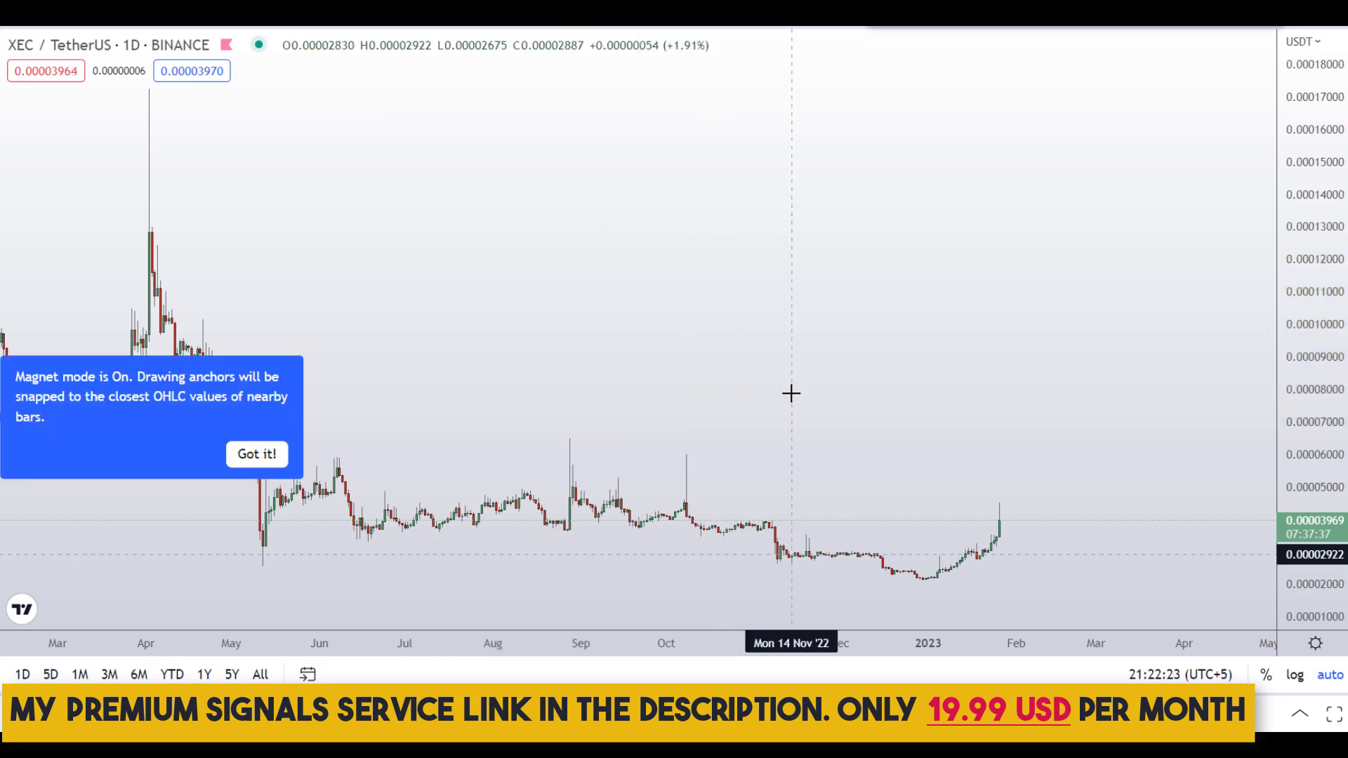
scroll(790, 393, "up", 3)
mouse_move(893, 277)
left_mouse_down()
mouse_move(848, 340)
mouse_move(791, 571)
mouse_move(851, 593)
left_mouse_up()
mouse_move(901, 545)
left_mouse_down()
mouse_move(978, 361)
mouse_move(919, 275)
mouse_move(892, 278)
left_mouse_up()
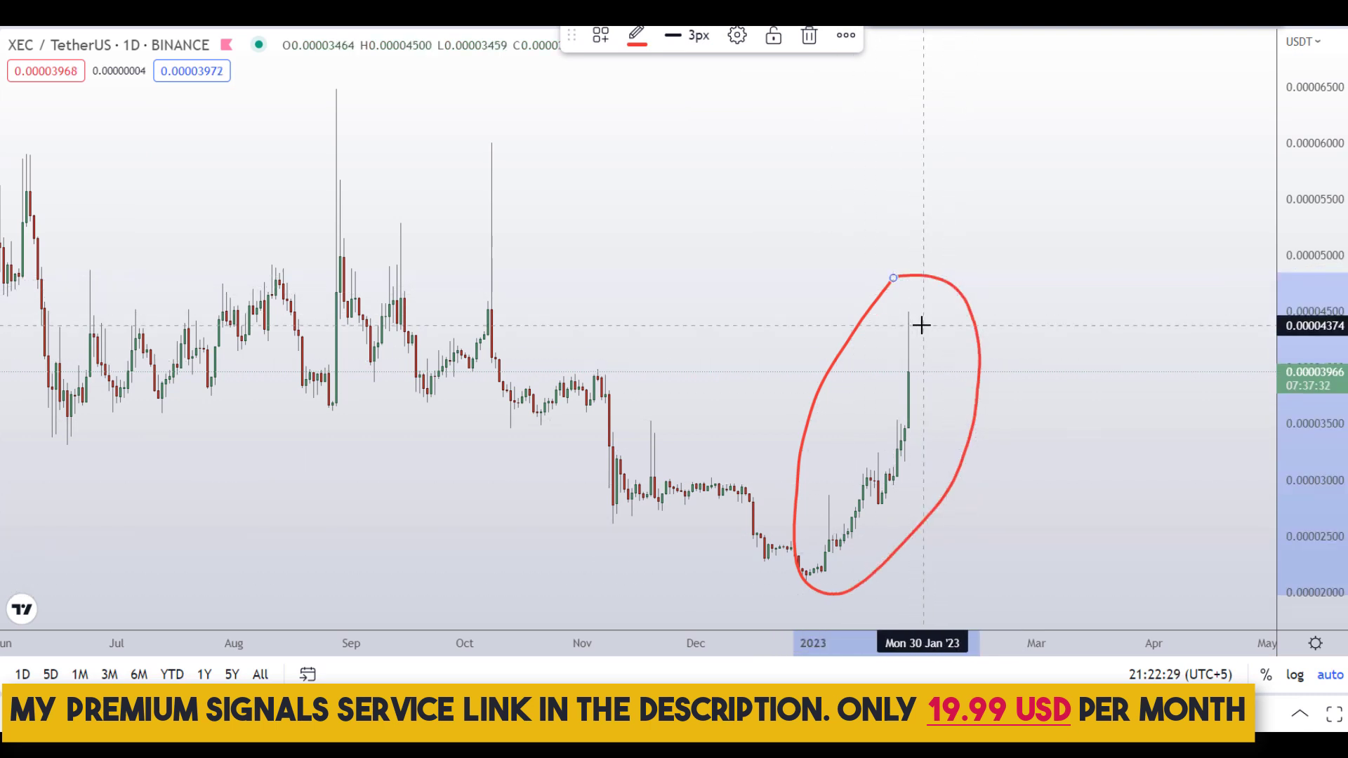
key("Delete")
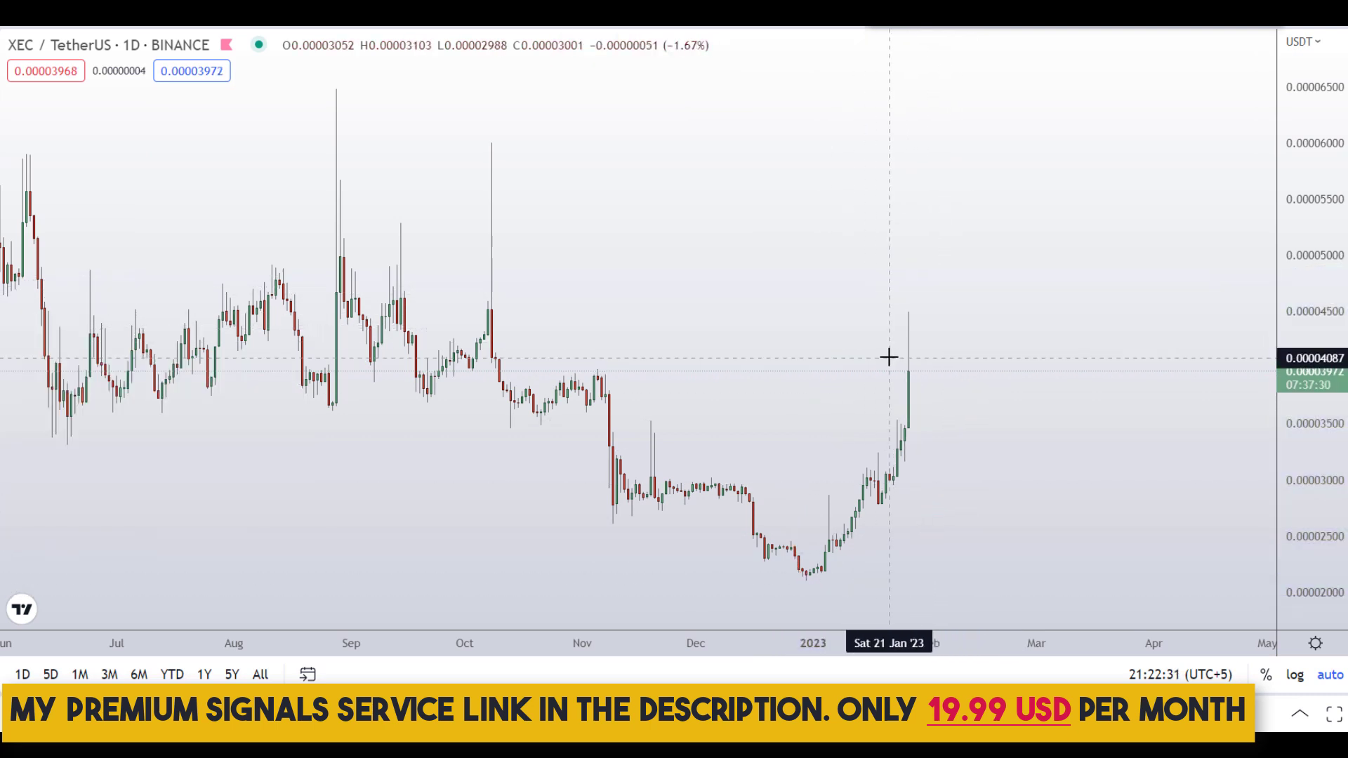
scroll(888, 355, "right", 3)
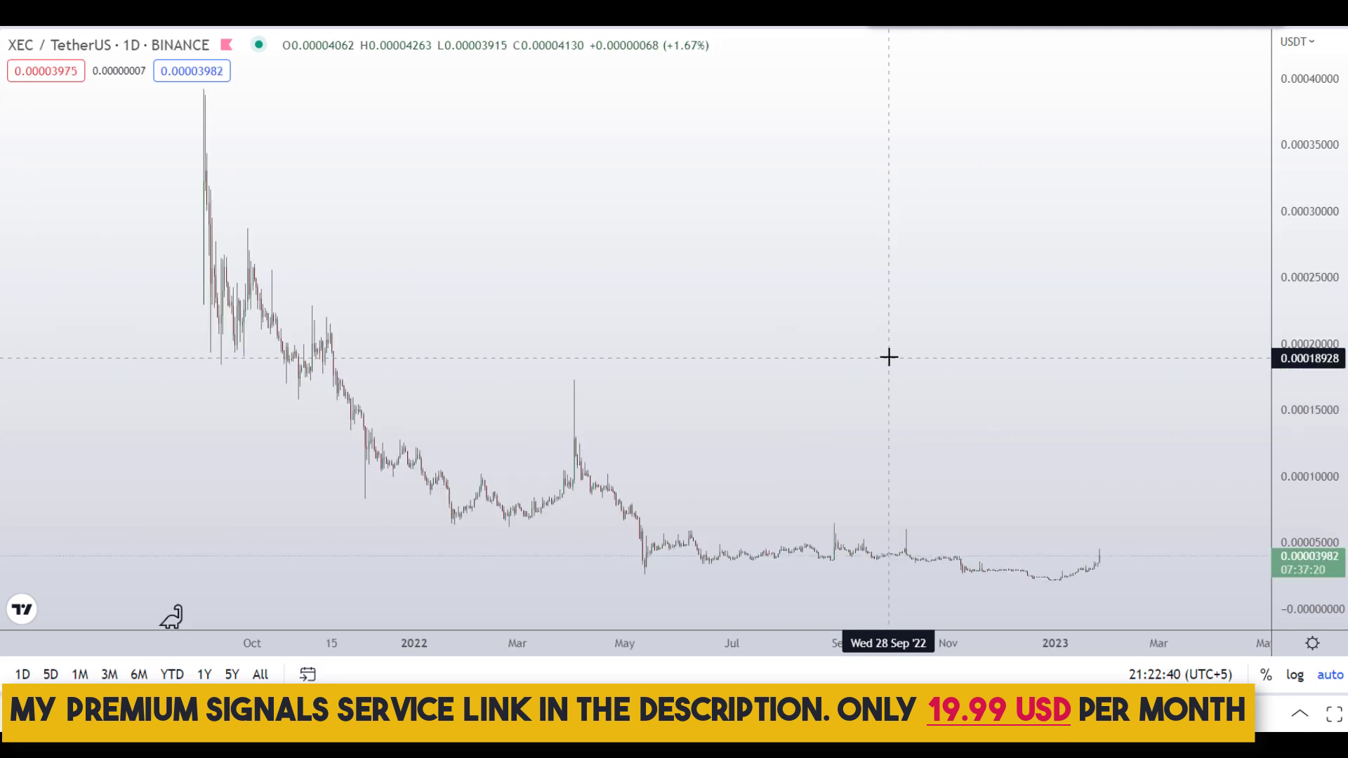
scroll(889, 358, "up", 5)
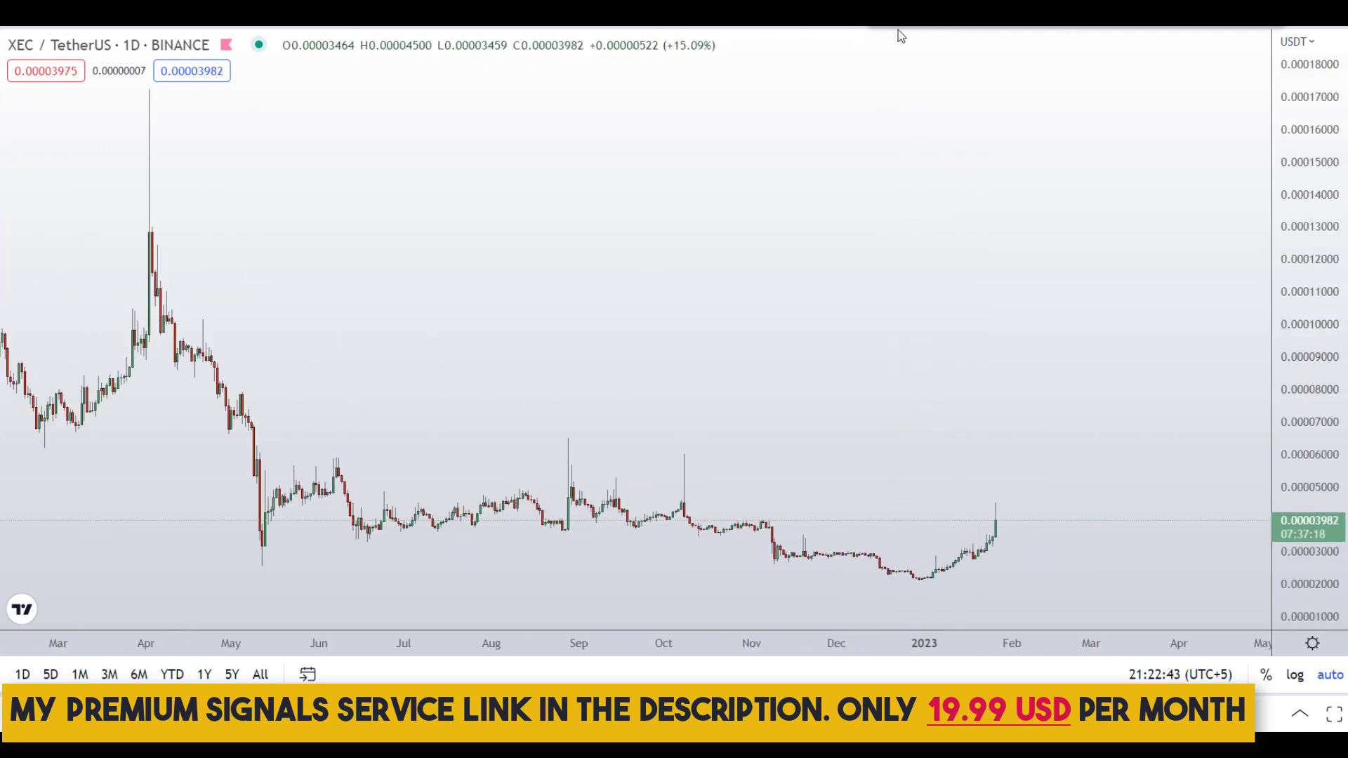
left_click_drag(493, 368, 608, 379)
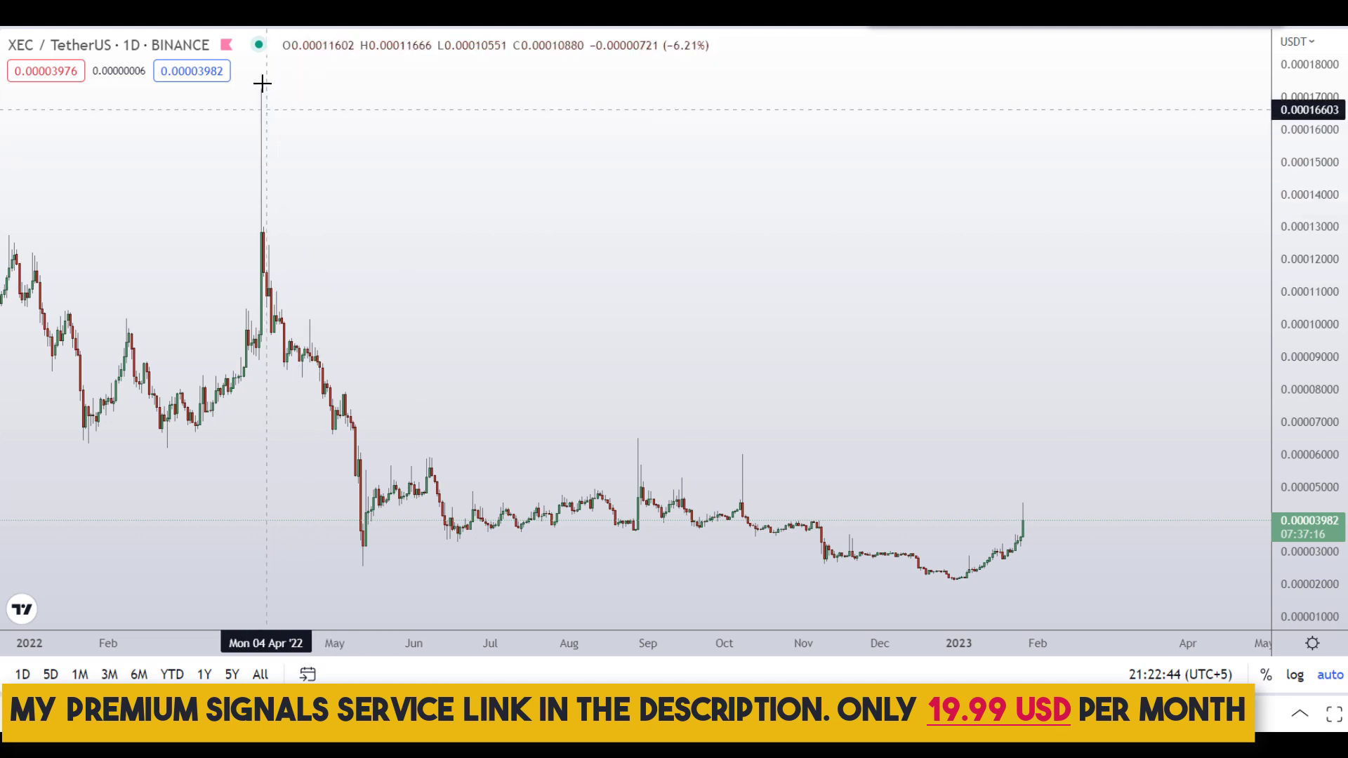
mouse_move(262, 84)
left_mouse_down()
mouse_move(229, 168)
mouse_move(266, 86)
left_mouse_up()
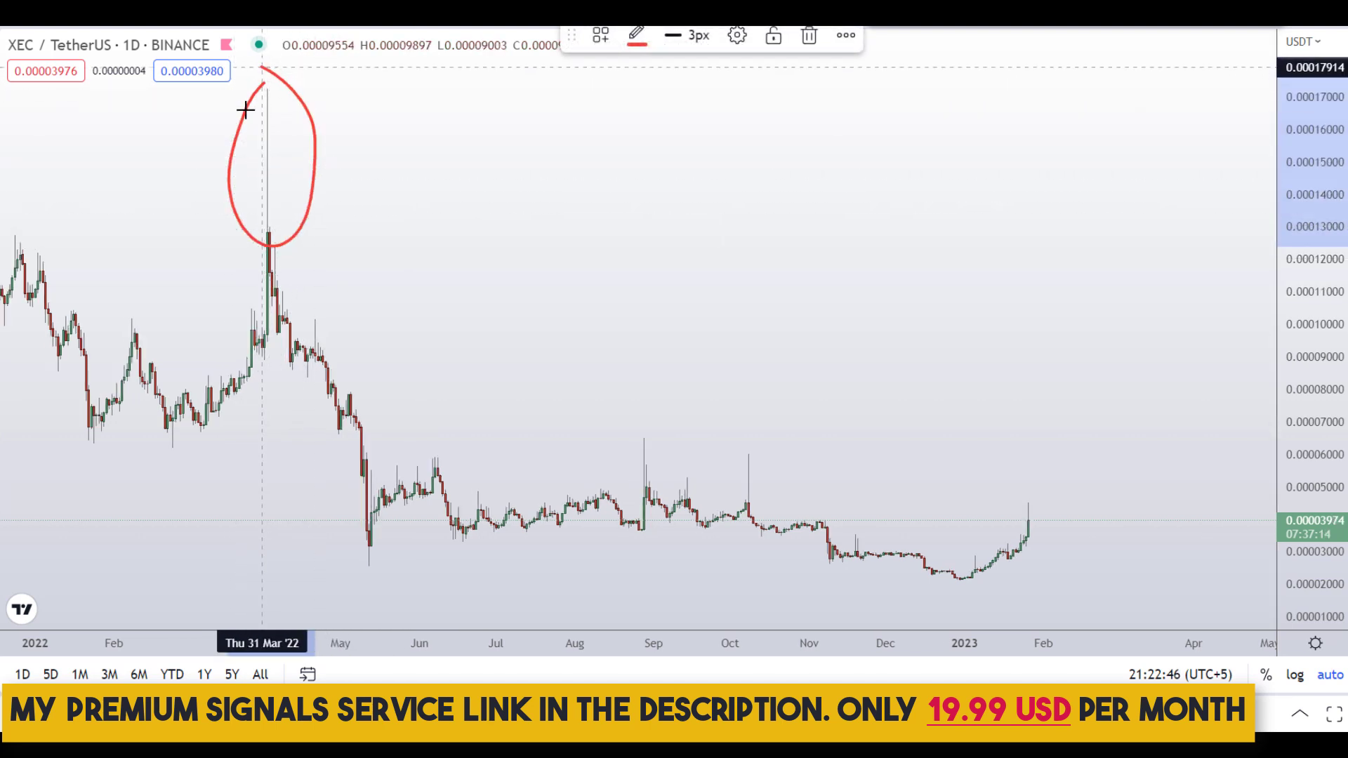
left_click_drag(280, 247, 309, 375)
mouse_move(648, 418)
left_mouse_down()
mouse_move(634, 440)
mouse_move(643, 405)
left_mouse_up()
left_click_drag(749, 430, 728, 457)
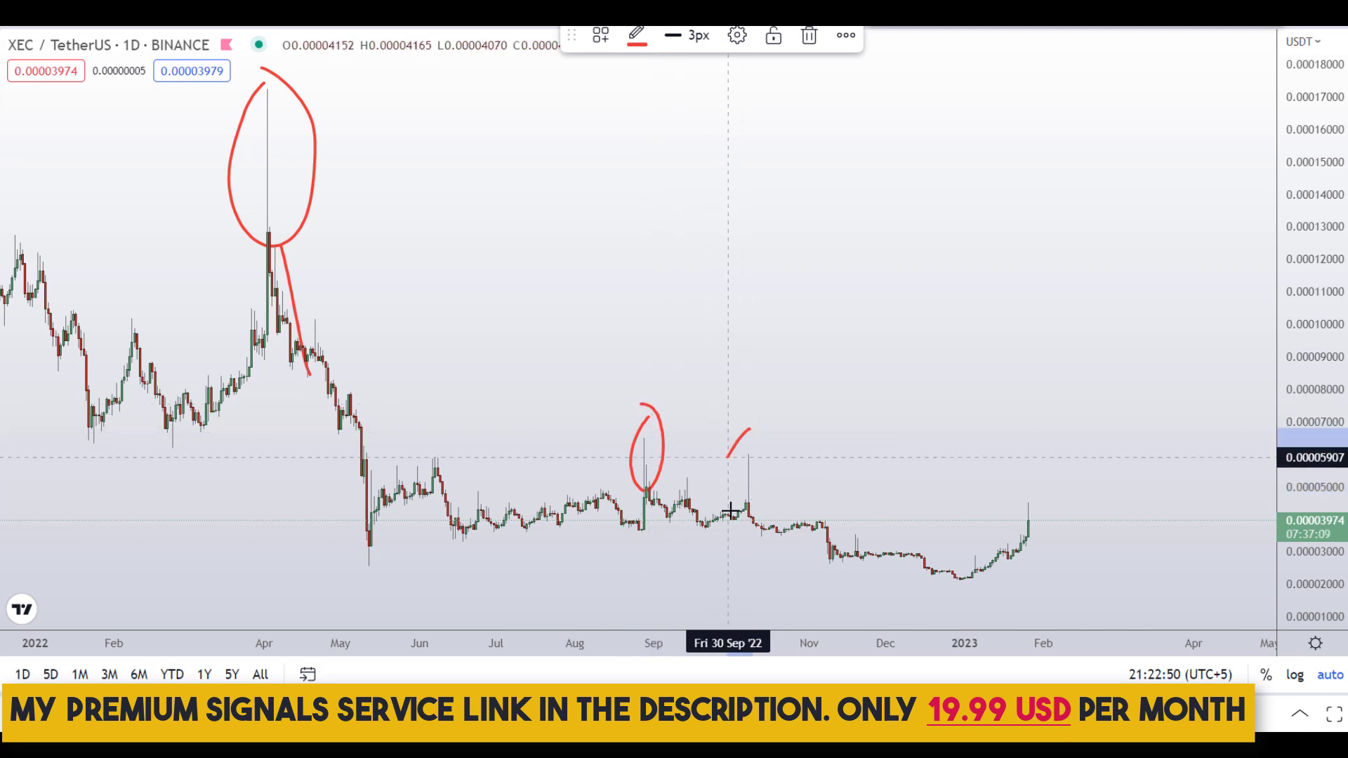
left_click_drag(730, 511, 752, 428)
left_click_drag(645, 476, 684, 523)
left_click_drag(668, 426, 704, 381)
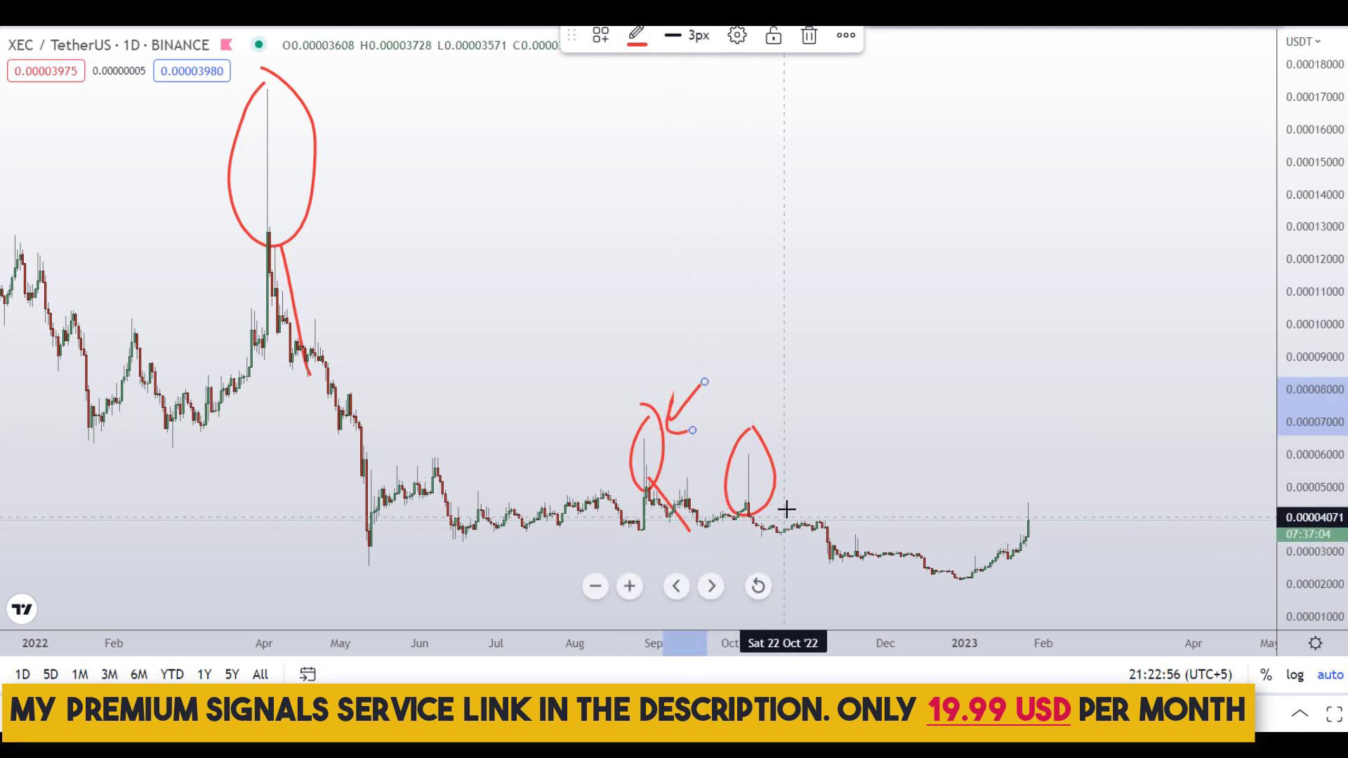
left_click_drag(784, 498, 799, 550)
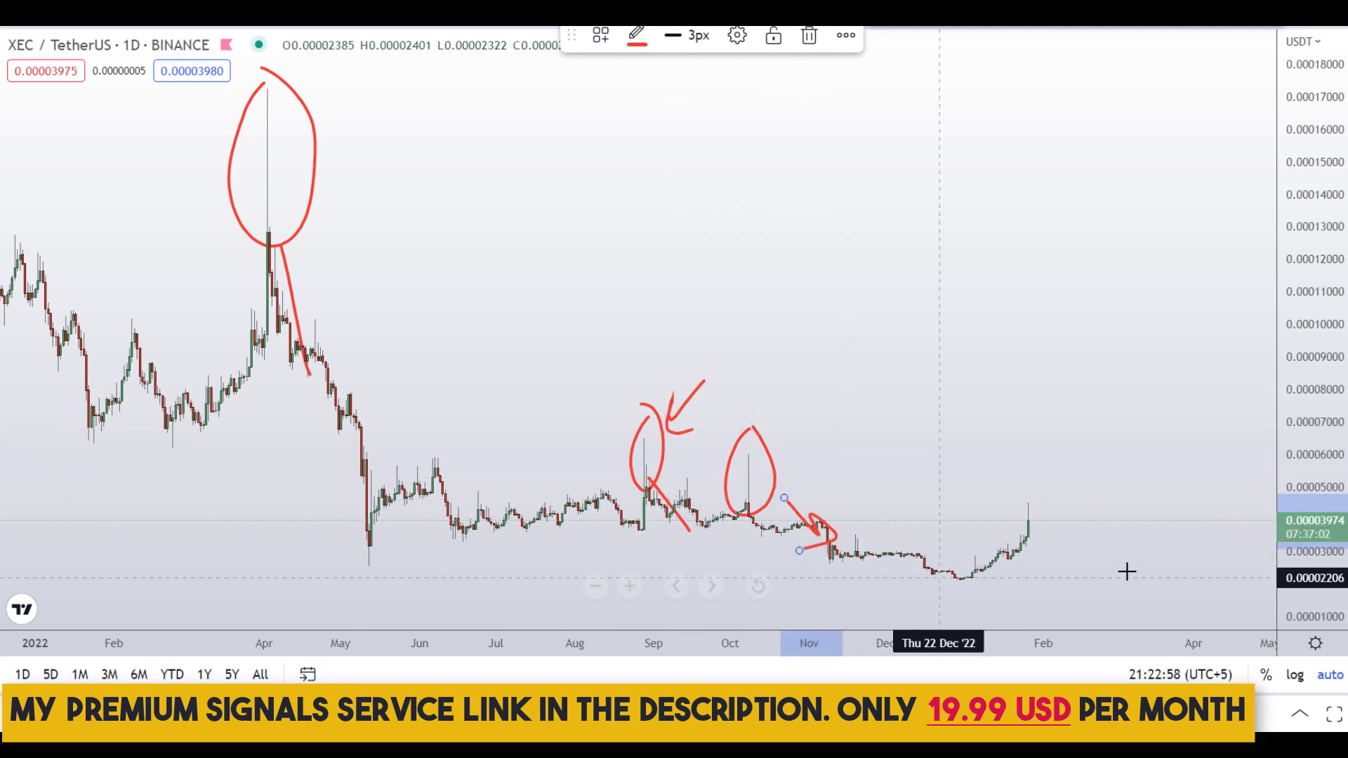
mouse_move(1030, 478)
left_mouse_down()
mouse_move(1019, 546)
mouse_move(1052, 552)
left_mouse_up()
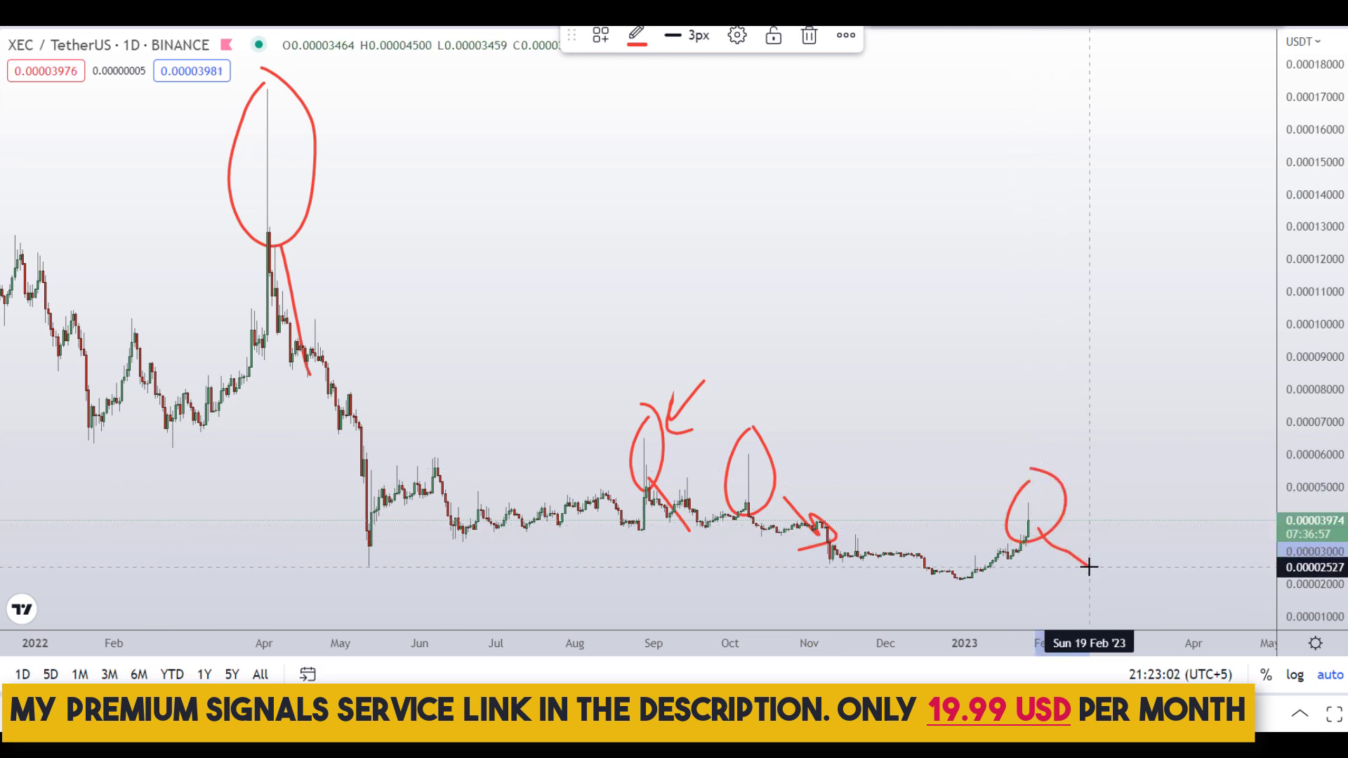
key("ctrl+z")
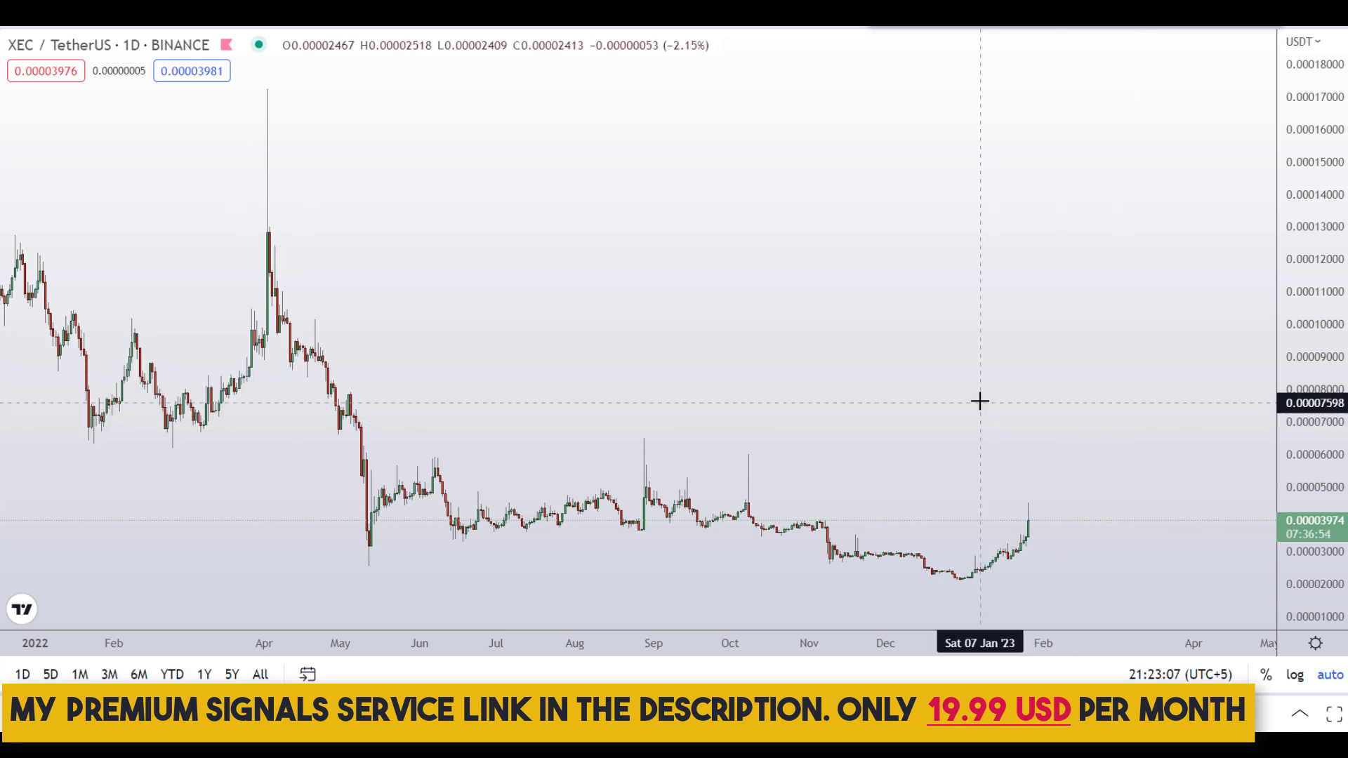
Step: Place a horizontal line and move it up to the 0.00004518 recent-wick level
scroll(978, 397, "up", 3)
scroll(983, 396, "down", 2)
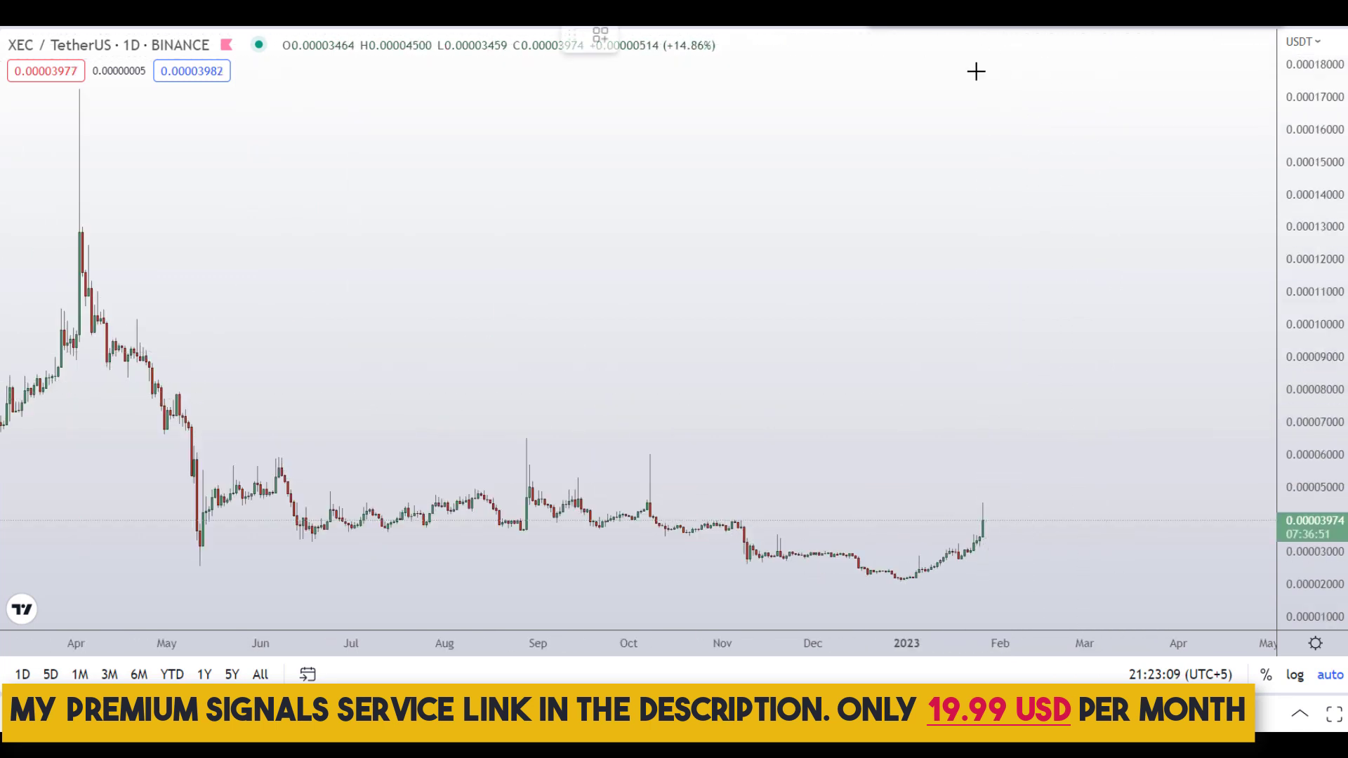
left_click(798, 508)
scroll(869, 393, "up", 3)
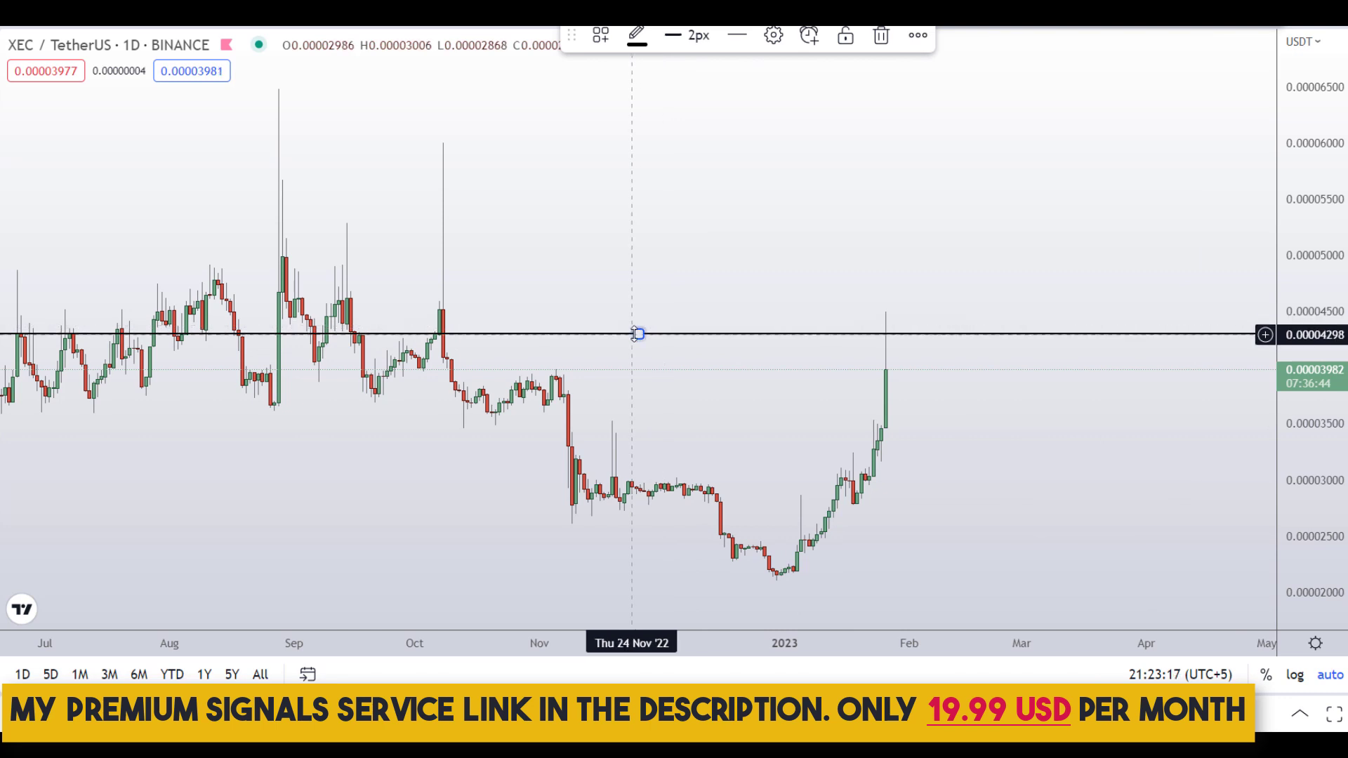
left_click_drag(636, 334, 645, 310)
Step: Draw a red ellipse around the resistance zone along the 0.00004518 line
scroll(870, 448, "down", 3)
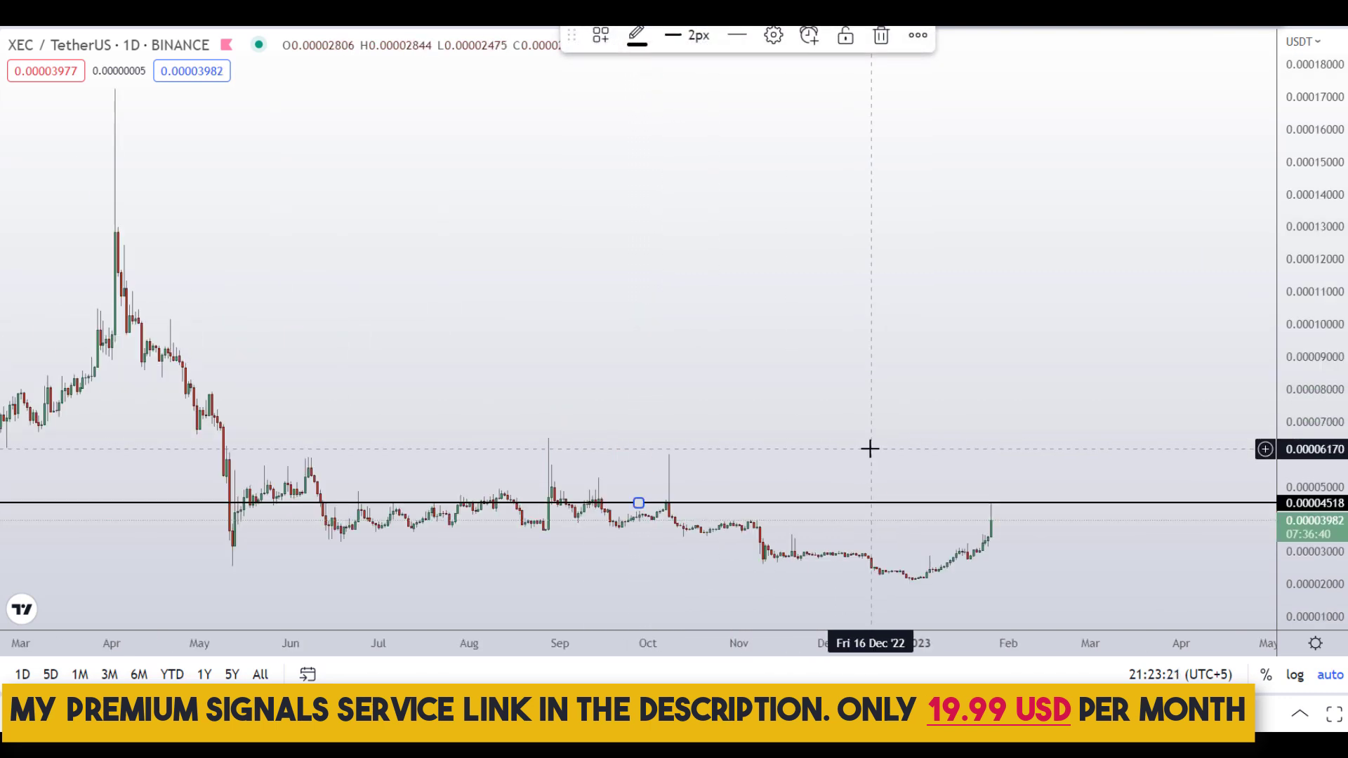
scroll(837, 443, "up", 2)
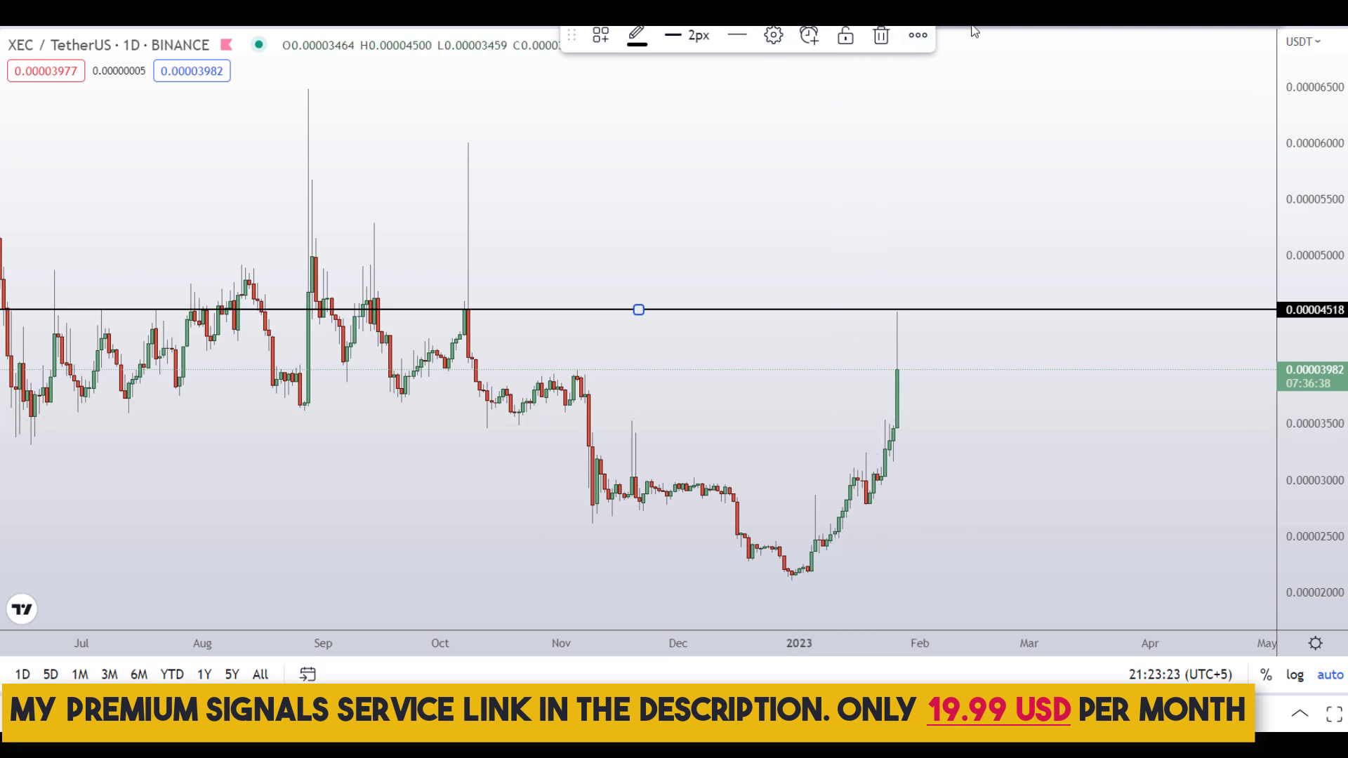
mouse_move(152, 281)
left_mouse_down()
mouse_move(129, 322)
mouse_move(571, 301)
mouse_move(381, 287)
left_mouse_up()
left_click_drag(201, 290, 163, 289)
Step: Undo the red ellipses, wick circle and breakout and downward path sketches
mouse_move(930, 292)
left_mouse_down()
mouse_move(945, 344)
mouse_move(884, 282)
left_mouse_up()
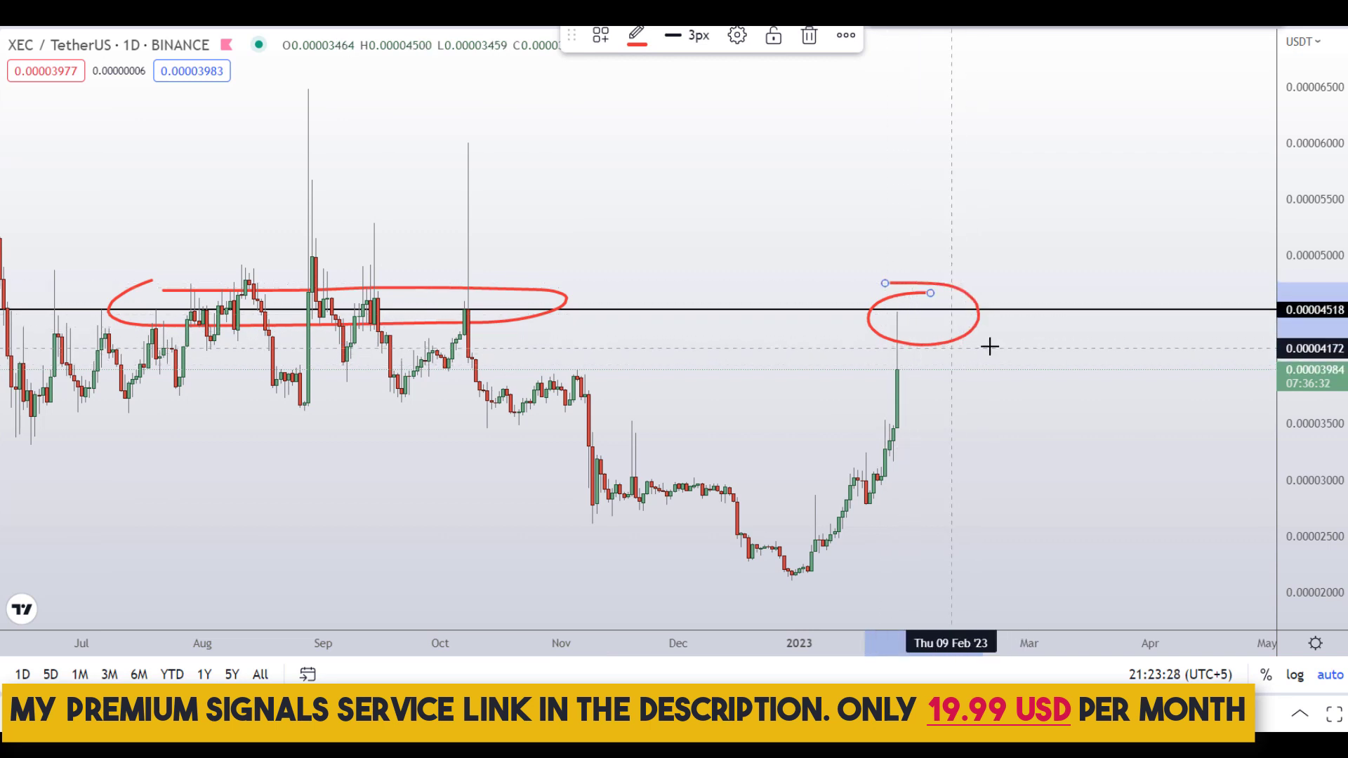
key("ctrl+z")
key("ctrl+z")
key("ctrl+z")
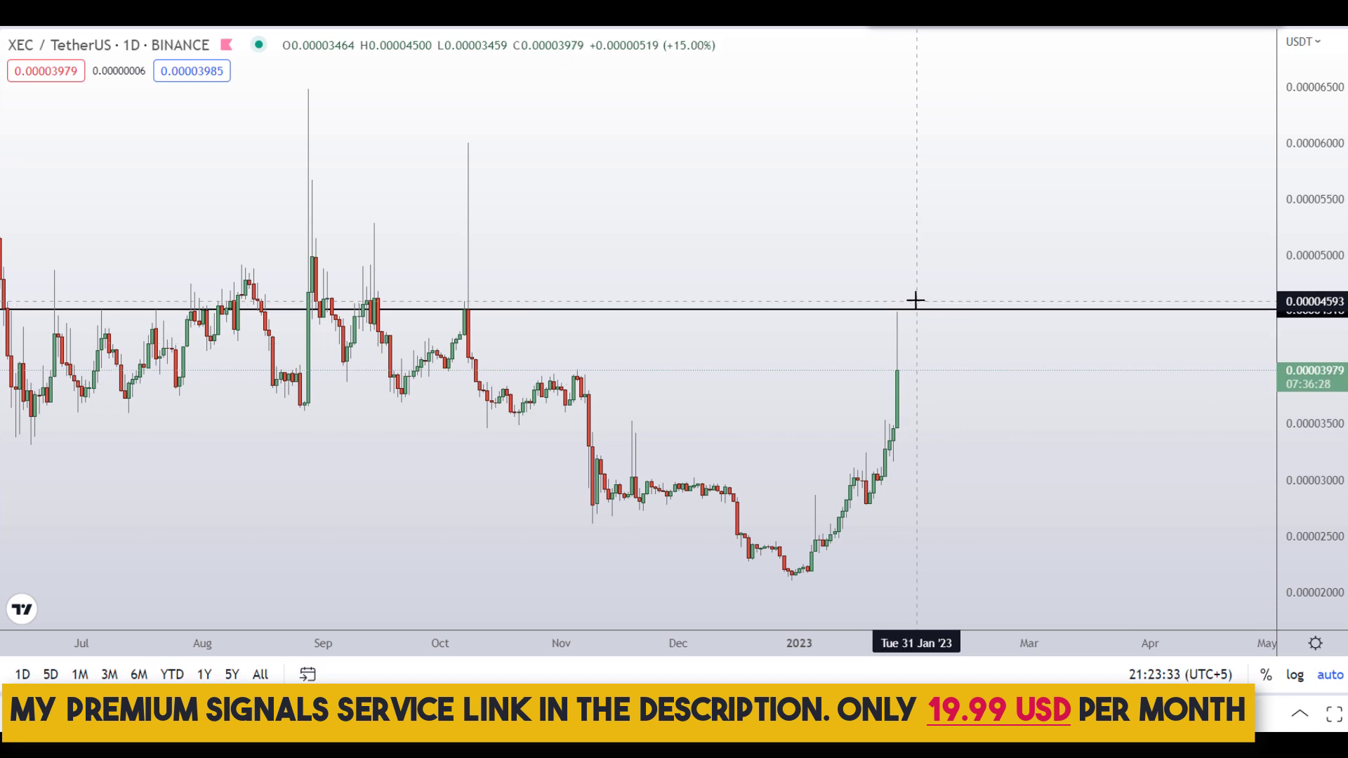
left_click_drag(908, 306, 925, 235)
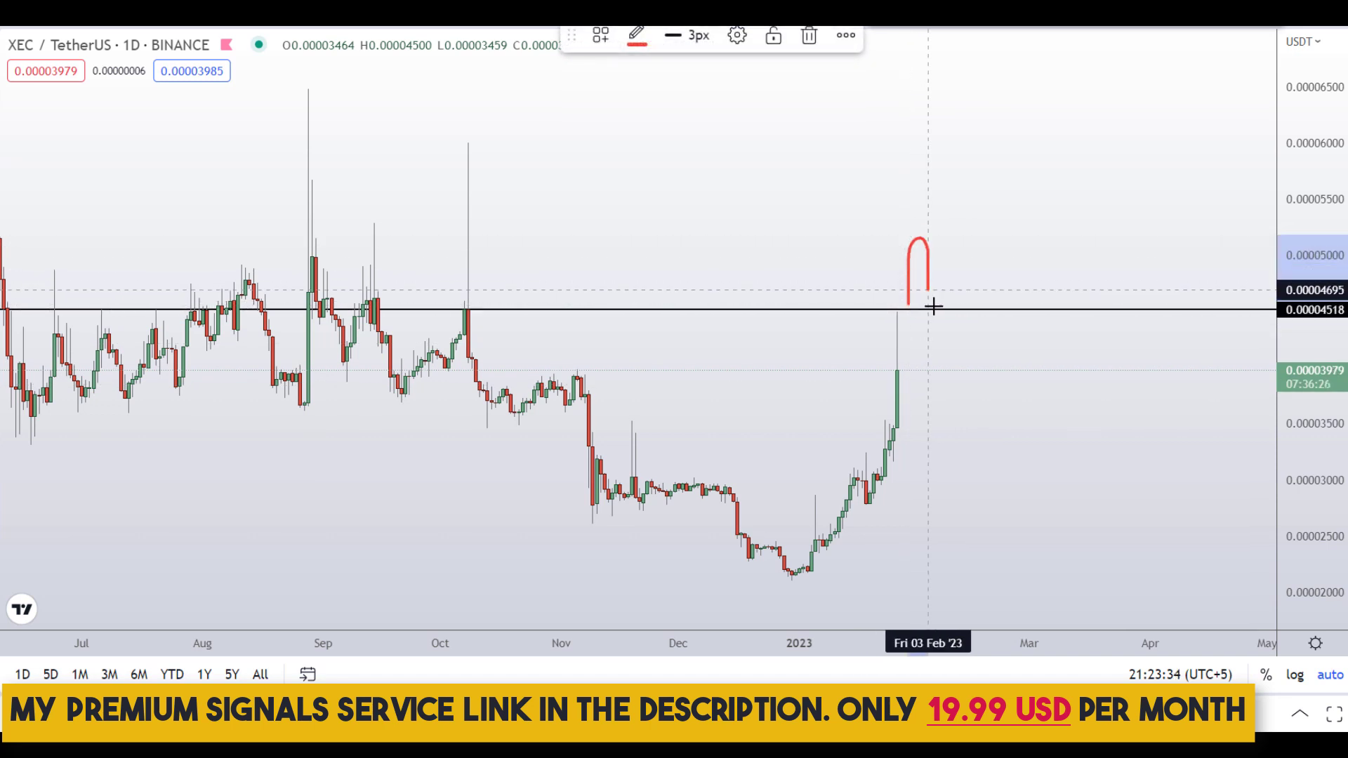
left_click_drag(920, 326, 958, 383)
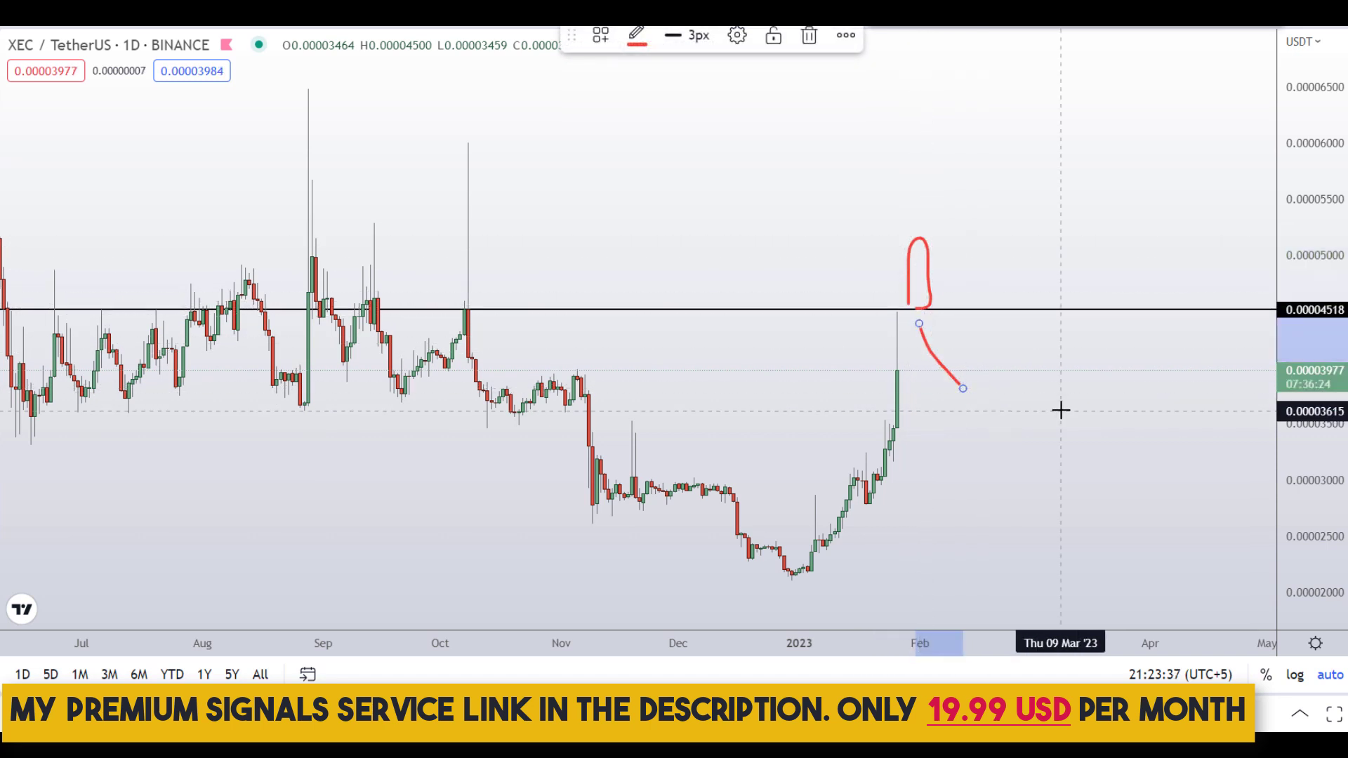
key("ctrl+z")
key("ctrl+z")
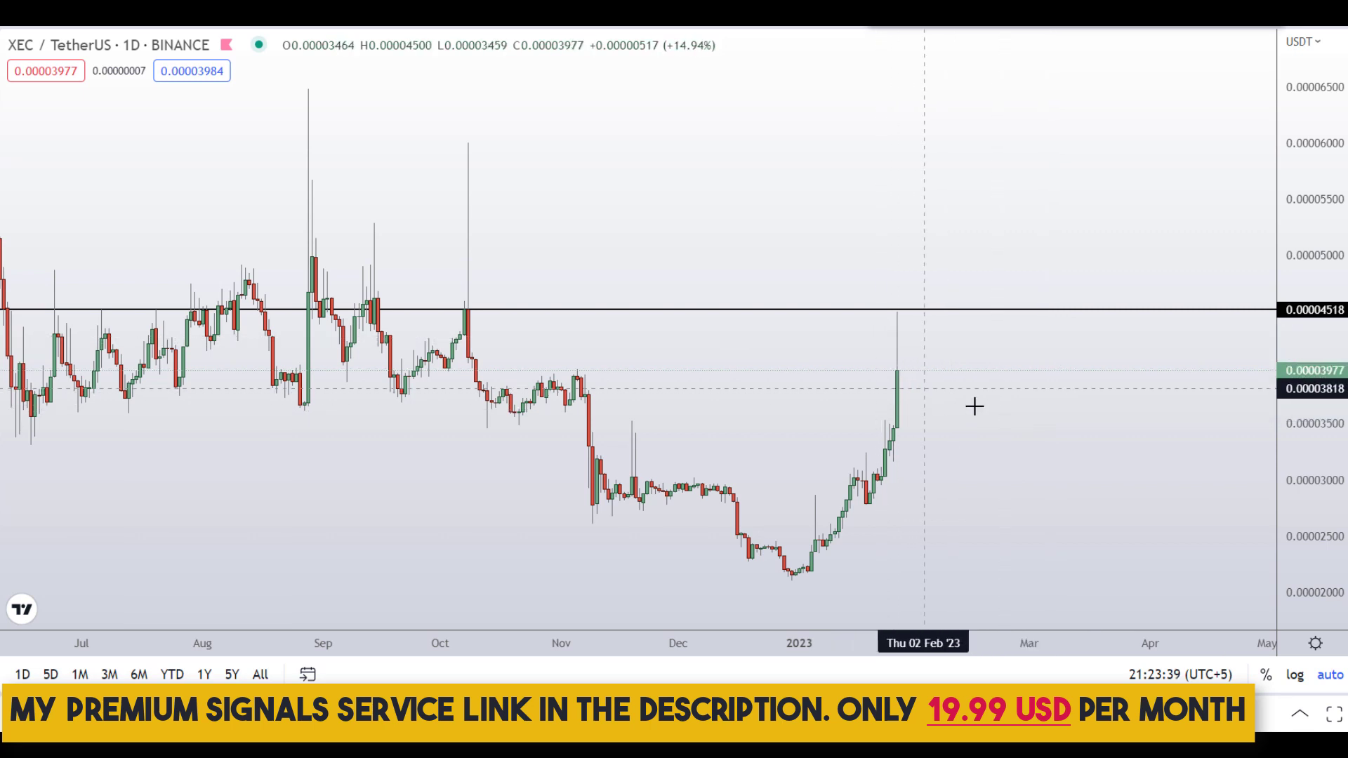
Step: Circle the October wick in red, deselect it, and switch the chart to 4h
mouse_move(465, 146)
left_mouse_down()
mouse_move(481, 310)
mouse_move(452, 126)
mouse_move(437, 140)
left_mouse_up()
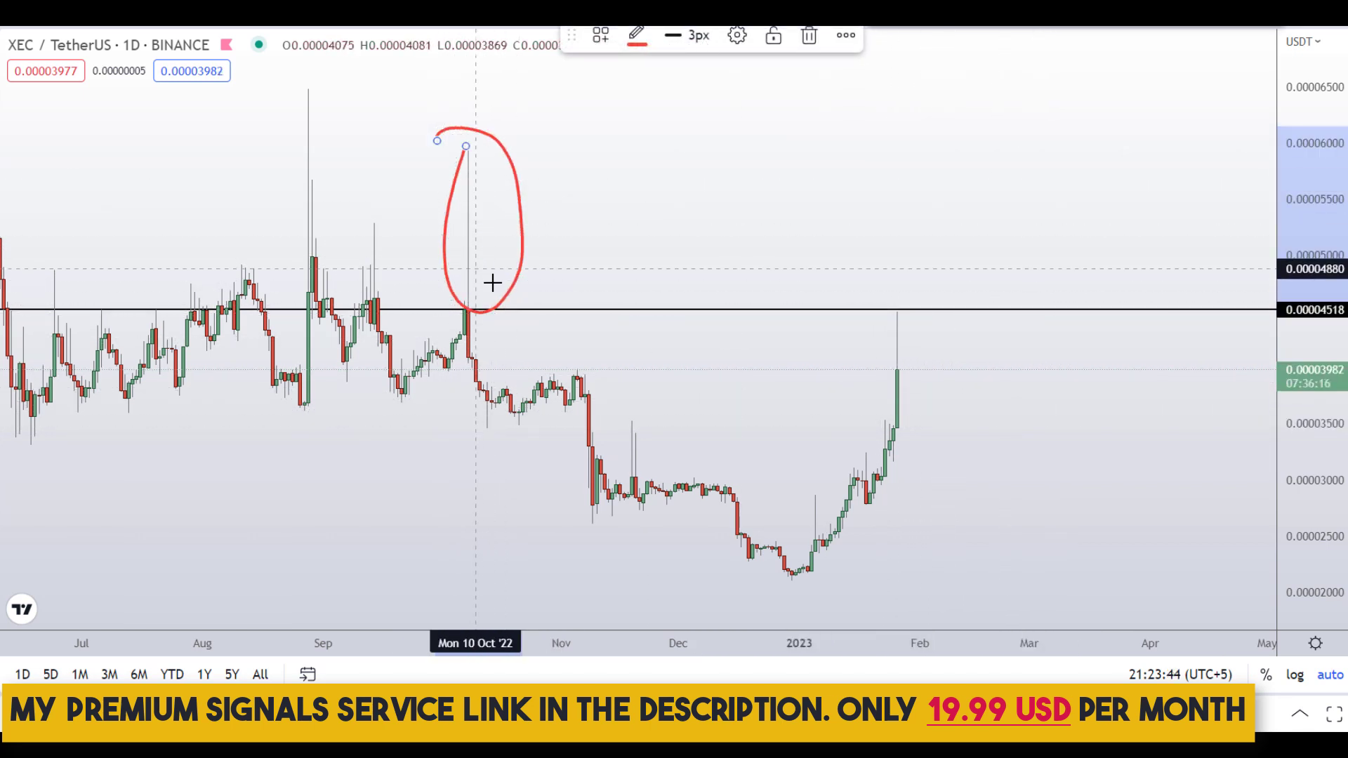
left_click(948, 508)
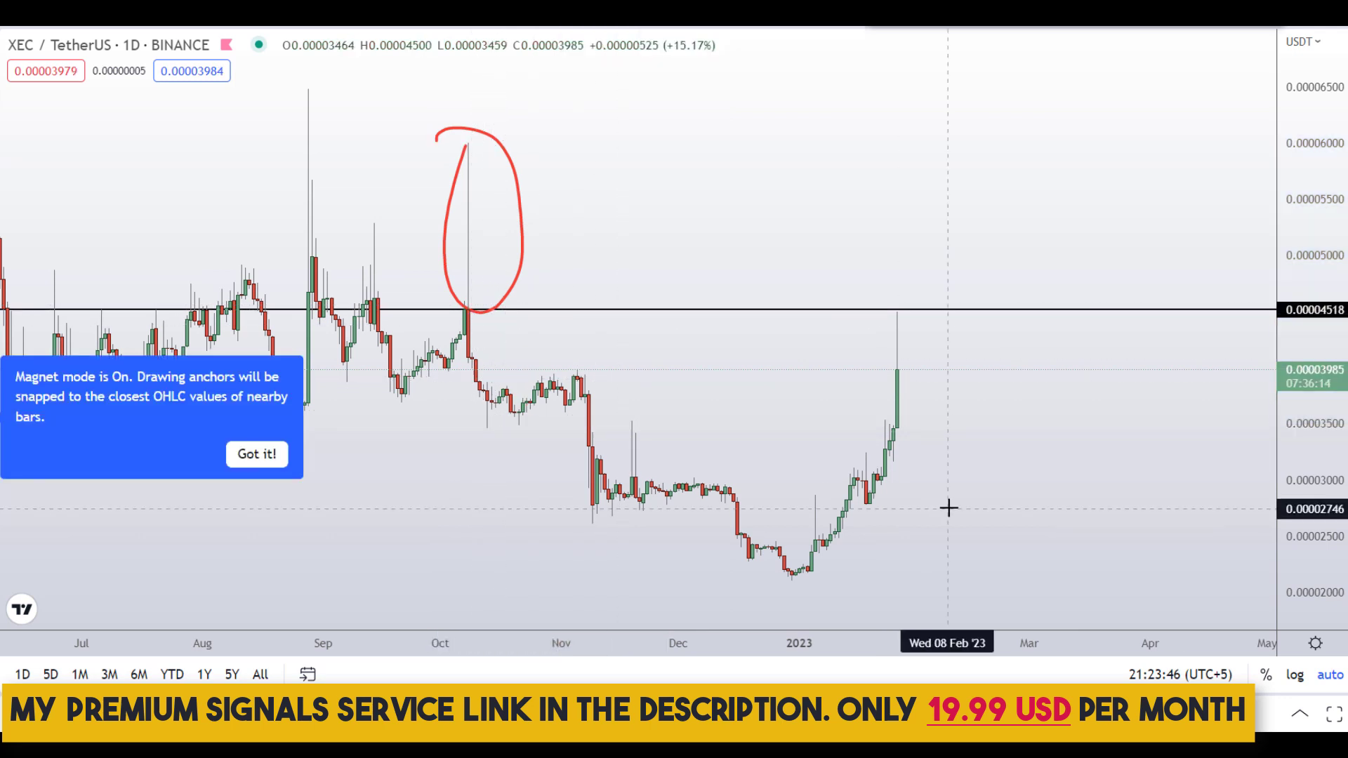
type("4h")
key("Return")
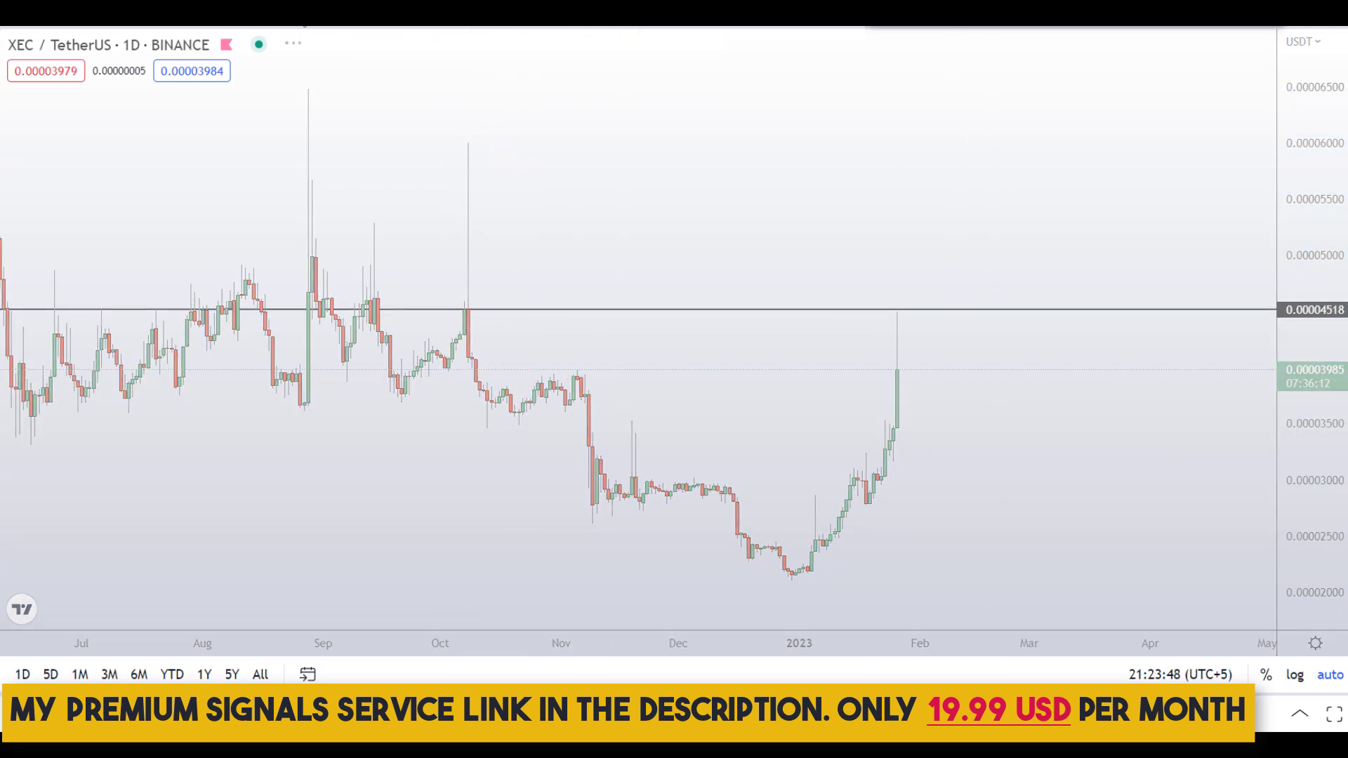
Step: Sketch a red cross above the latest candles, then undo it
scroll(517, 262, "up", 3)
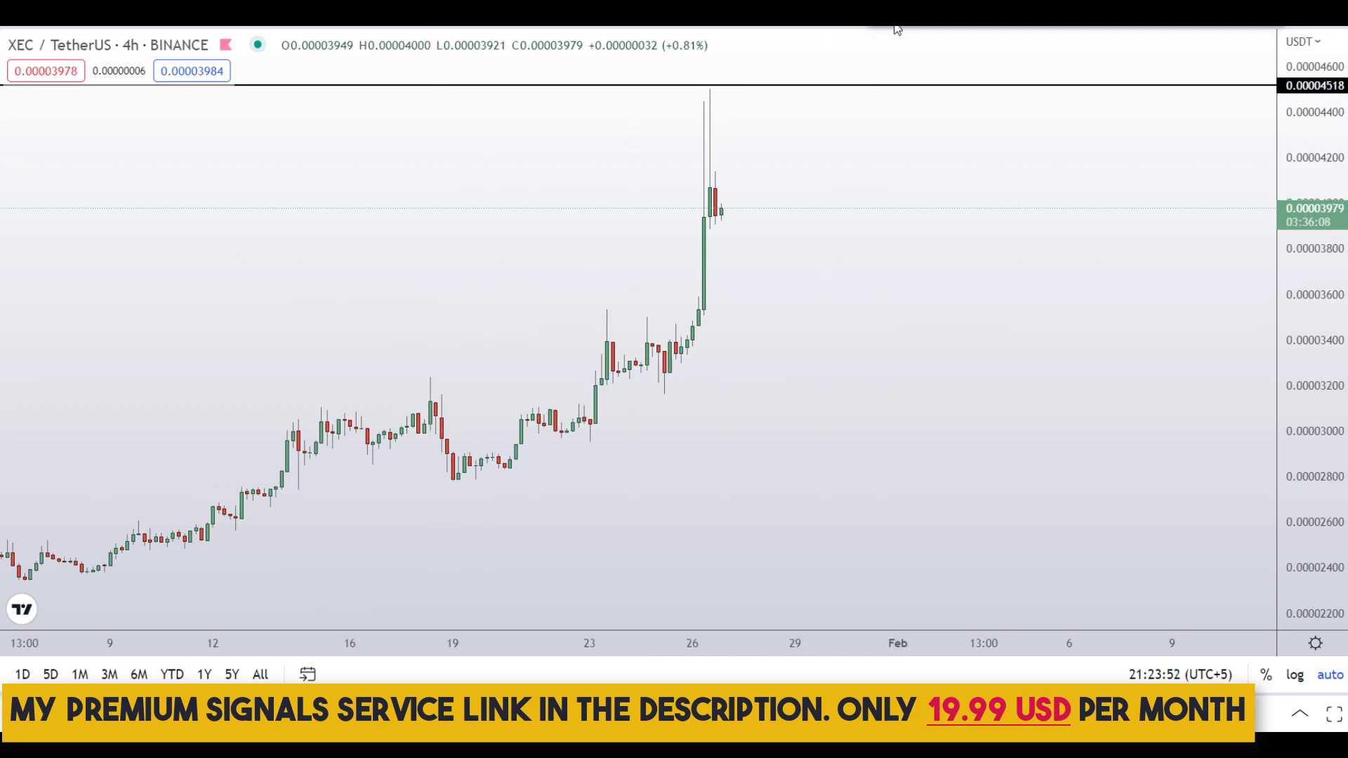
left_click(750, 96)
left_click(646, 164)
left_click(657, 119)
left_click(773, 180)
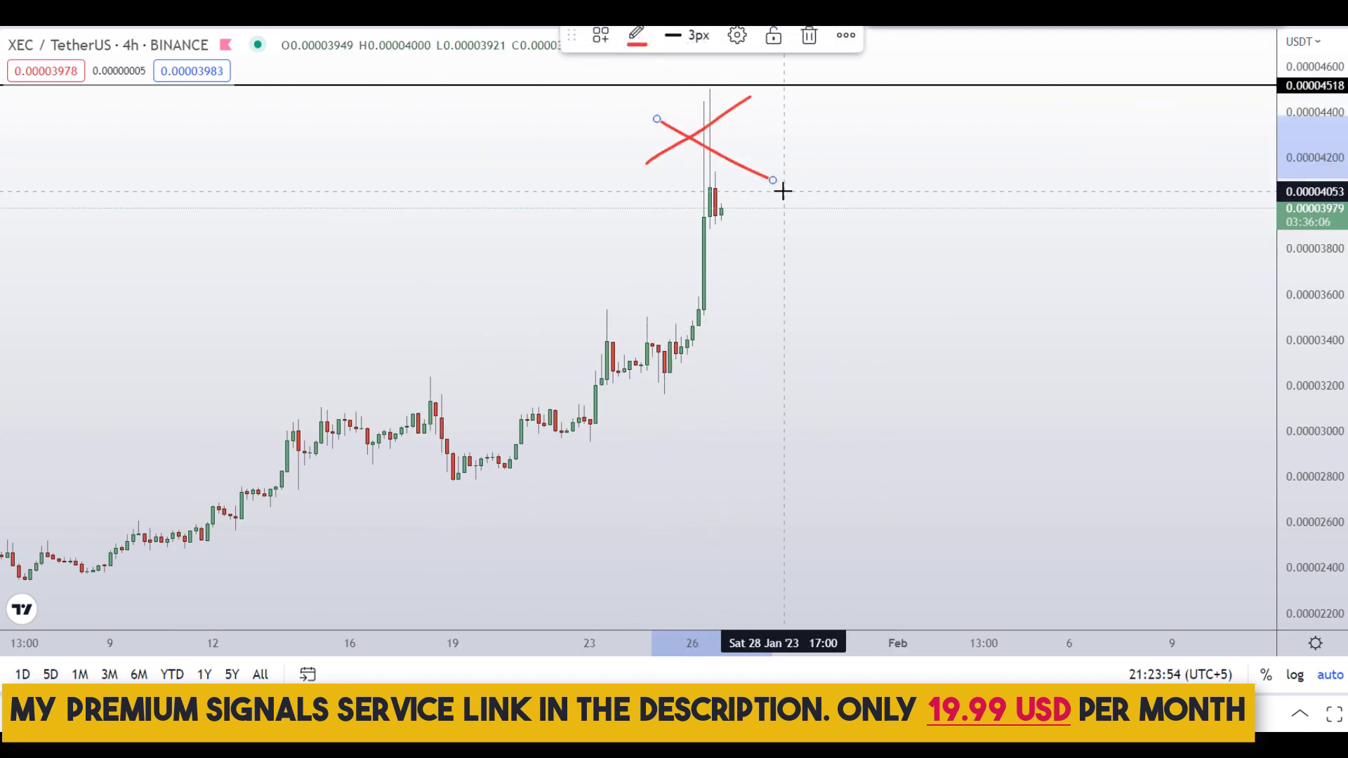
key("ctrl+z")
key("ctrl+z")
Step: Add a horizontal support line at 0.00003383 and discard the red ellipse sketch
scroll(894, 286, "down", 3)
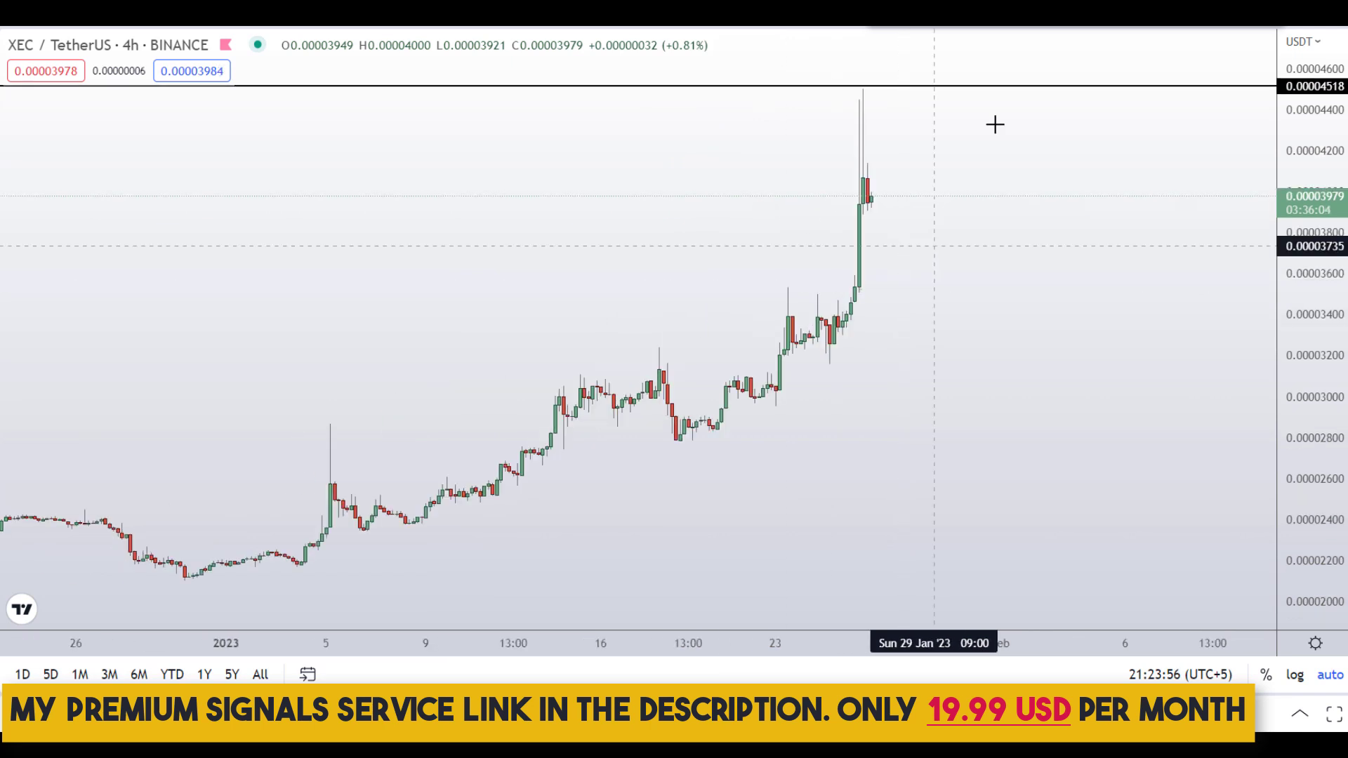
left_click(922, 324)
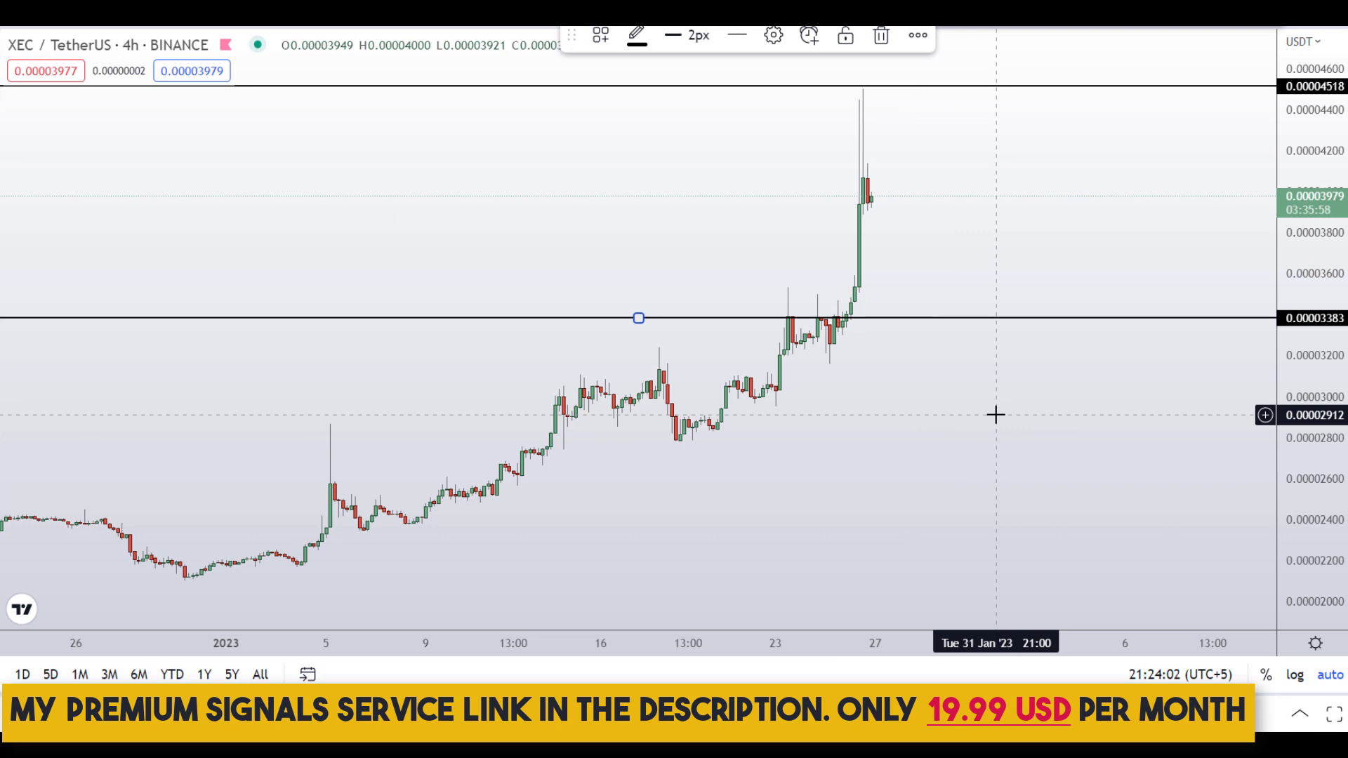
mouse_move(797, 290)
left_mouse_down()
mouse_move(758, 318)
mouse_move(875, 328)
left_mouse_up()
left_click(809, 35)
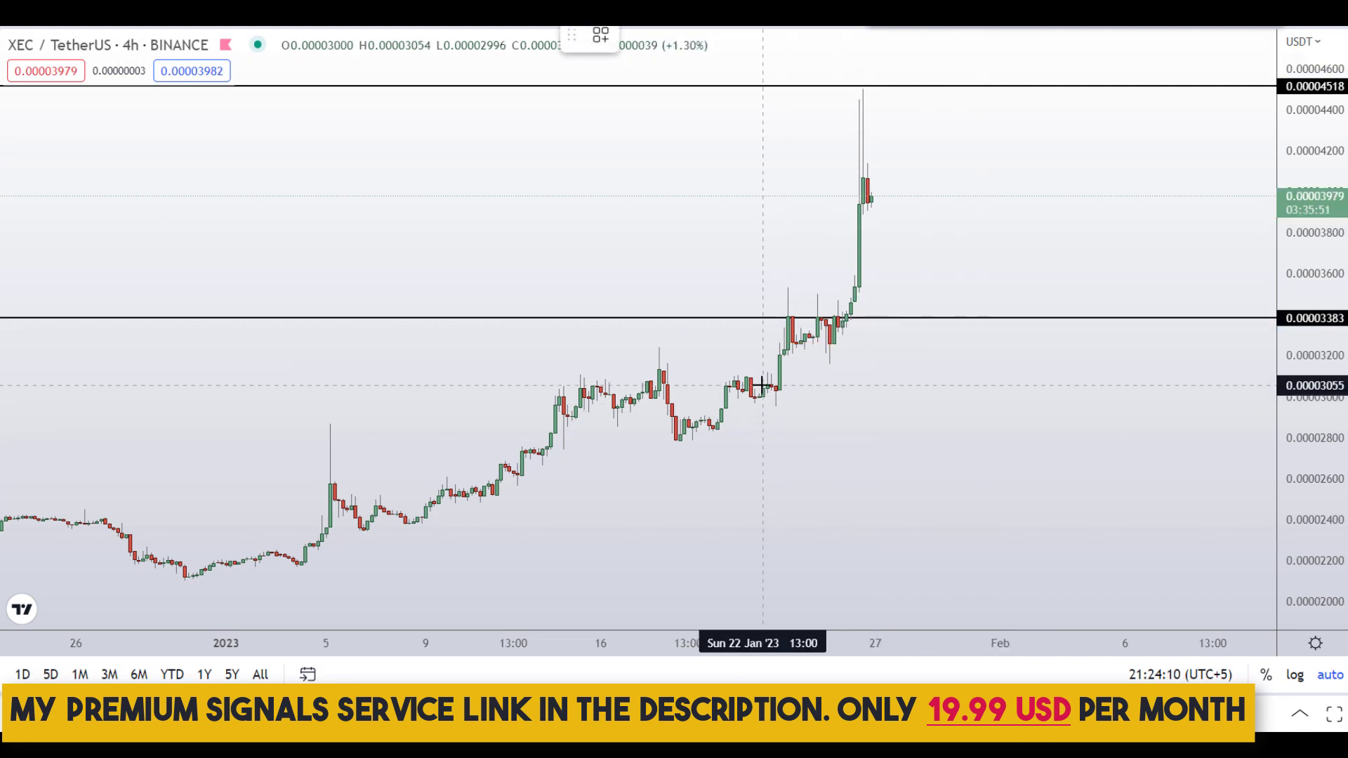
Step: Add a second horizontal support line at 0.00003055 and remove the red path sketches
key("alt+h")
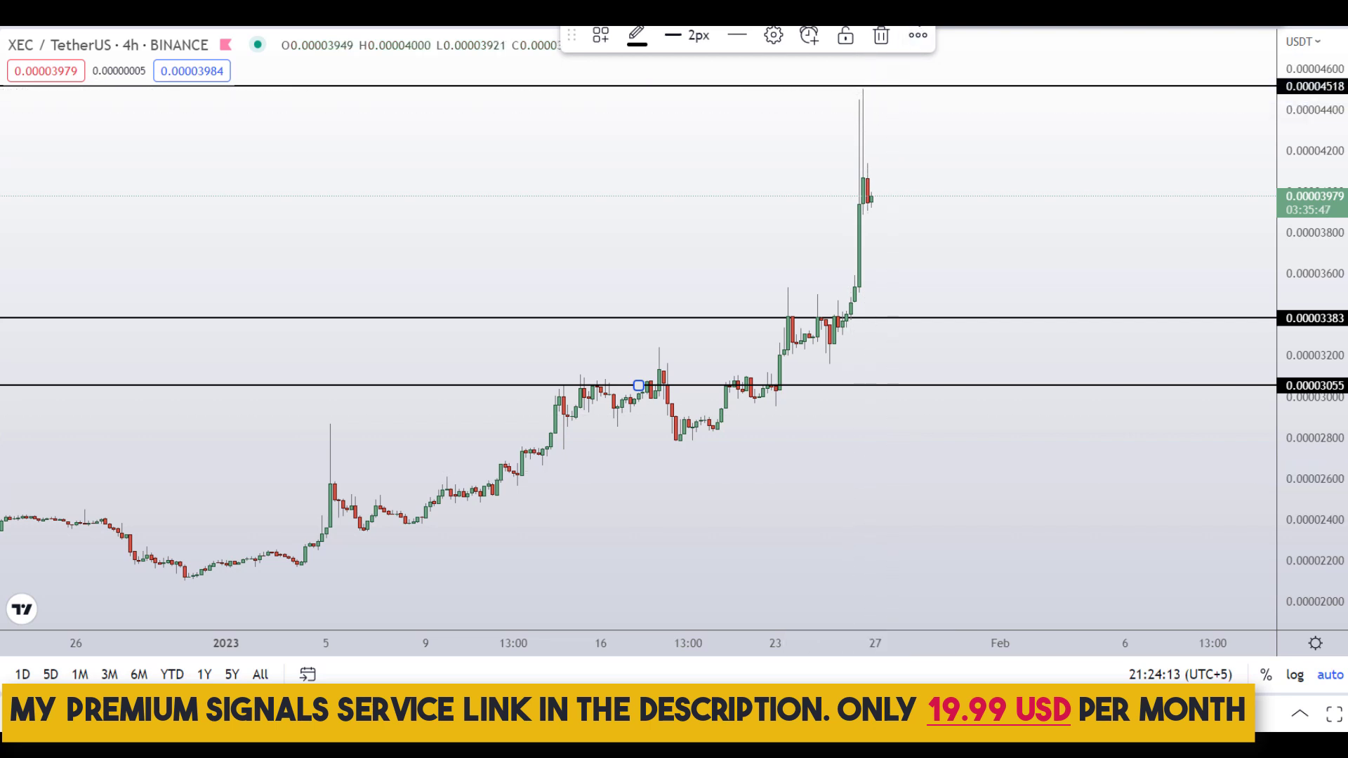
left_click(890, 24)
mouse_move(608, 368)
left_mouse_down()
mouse_move(539, 399)
mouse_move(857, 397)
mouse_move(716, 364)
mouse_move(530, 364)
left_mouse_up()
key("Delete")
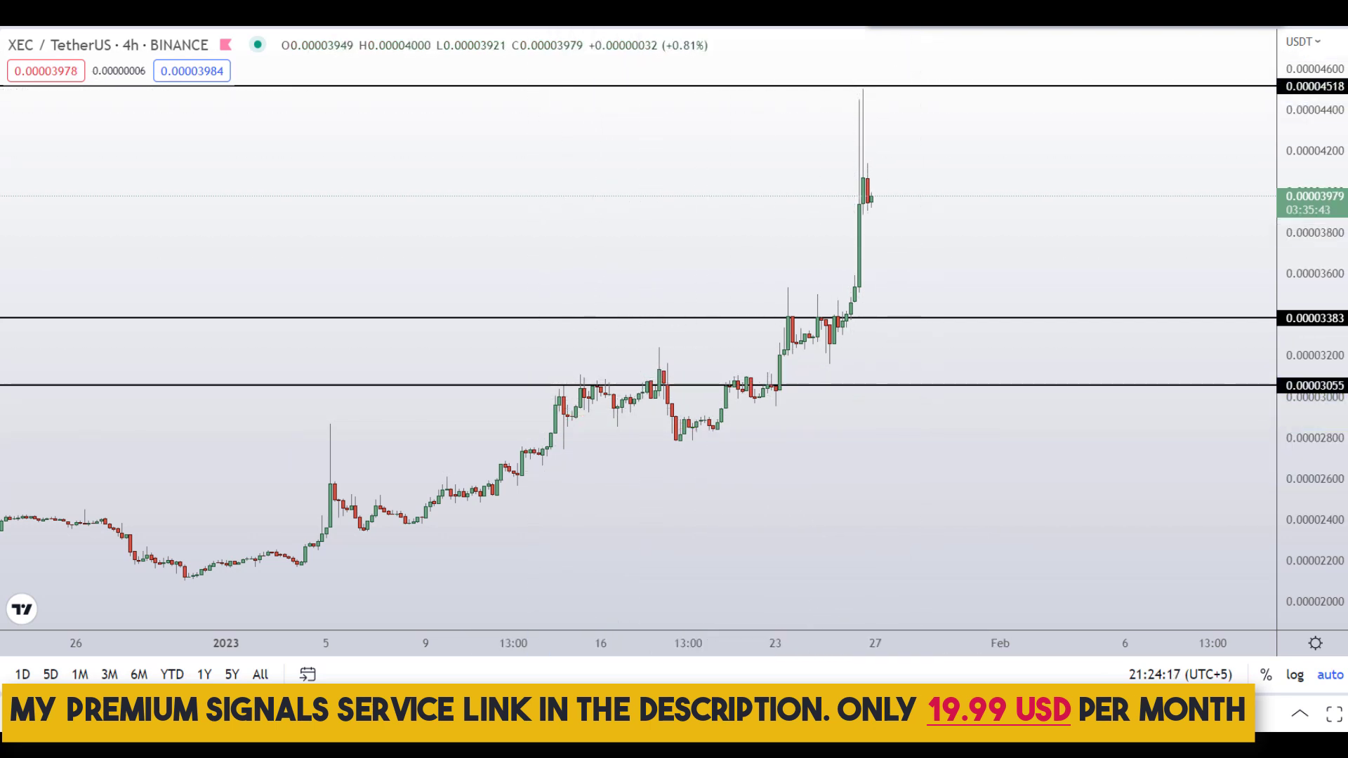
mouse_move(876, 200)
left_mouse_down()
mouse_move(908, 295)
mouse_move(981, 299)
mouse_move(1062, 215)
left_mouse_up()
mouse_move(971, 341)
left_mouse_down()
mouse_move(1055, 380)
mouse_move(1109, 348)
left_mouse_up()
key("ctrl+z")
key("ctrl+z")
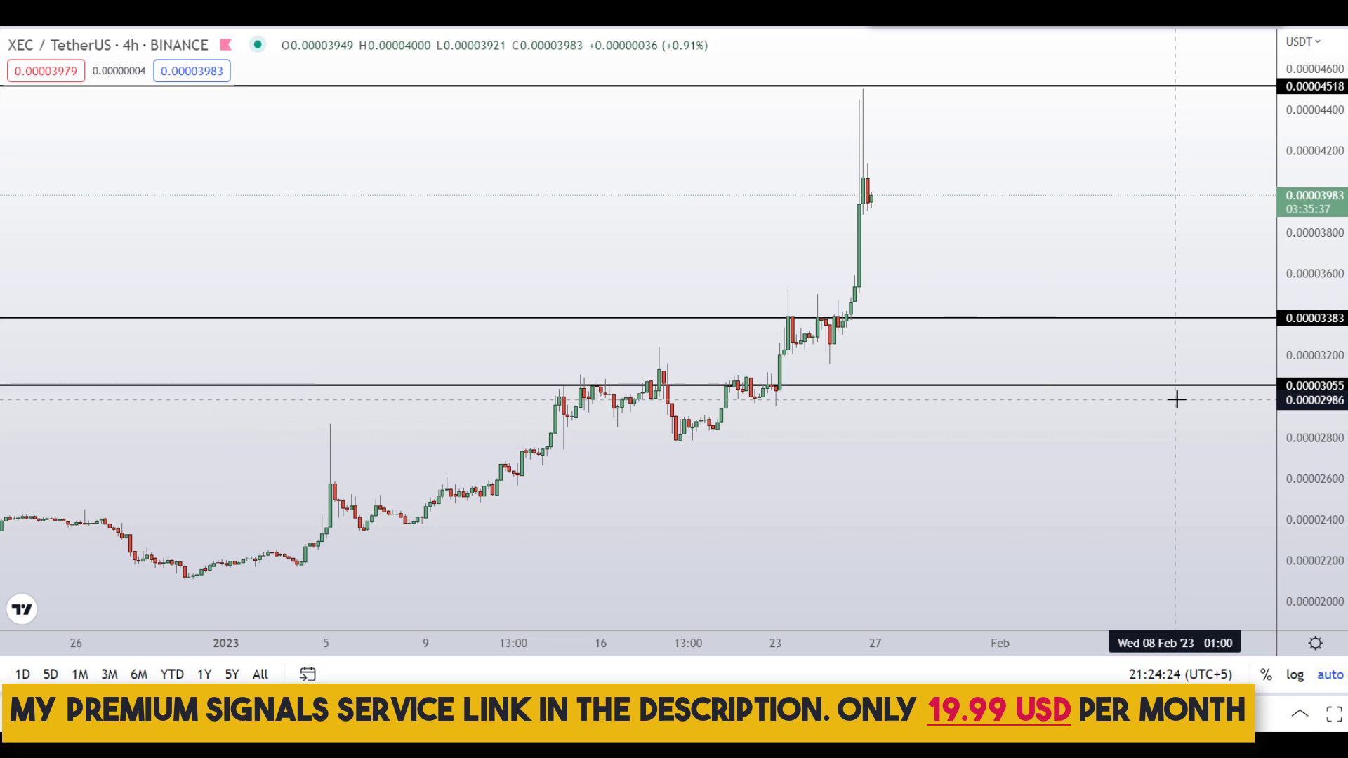
Step: Measure a 32.57% price range from 0.00003383 up to 0.00004518 and compress the price scale
scroll(908, 306, "up", 2)
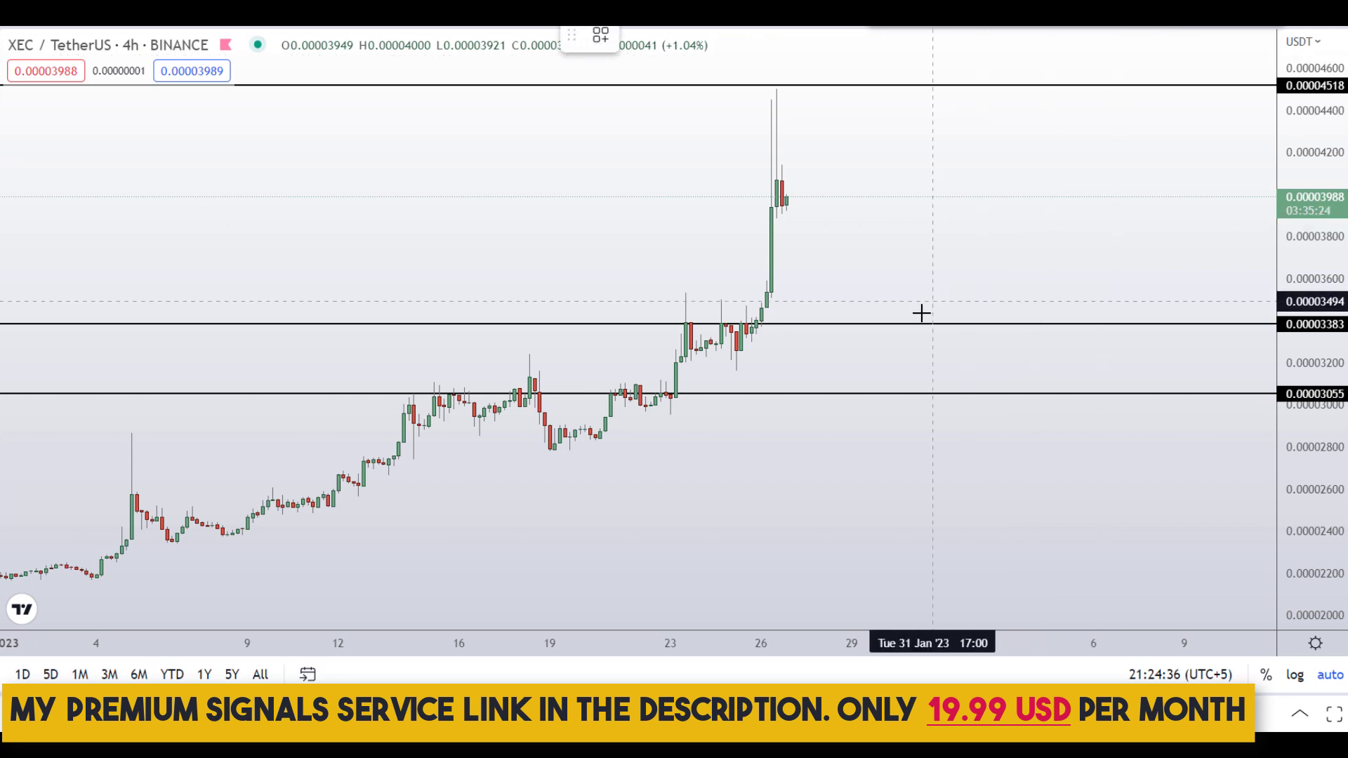
left_click(891, 321, "shift")
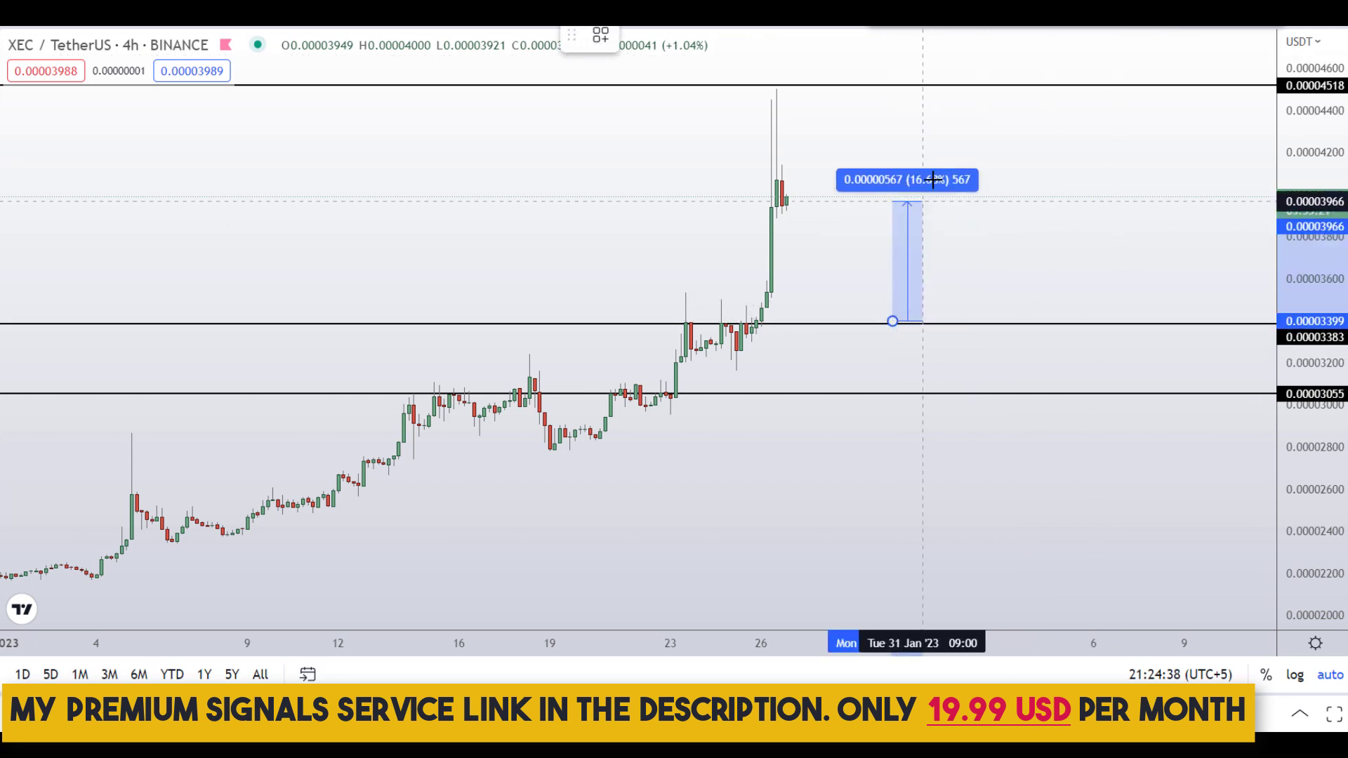
left_click(984, 86)
left_click_drag(958, 164, 827, 169)
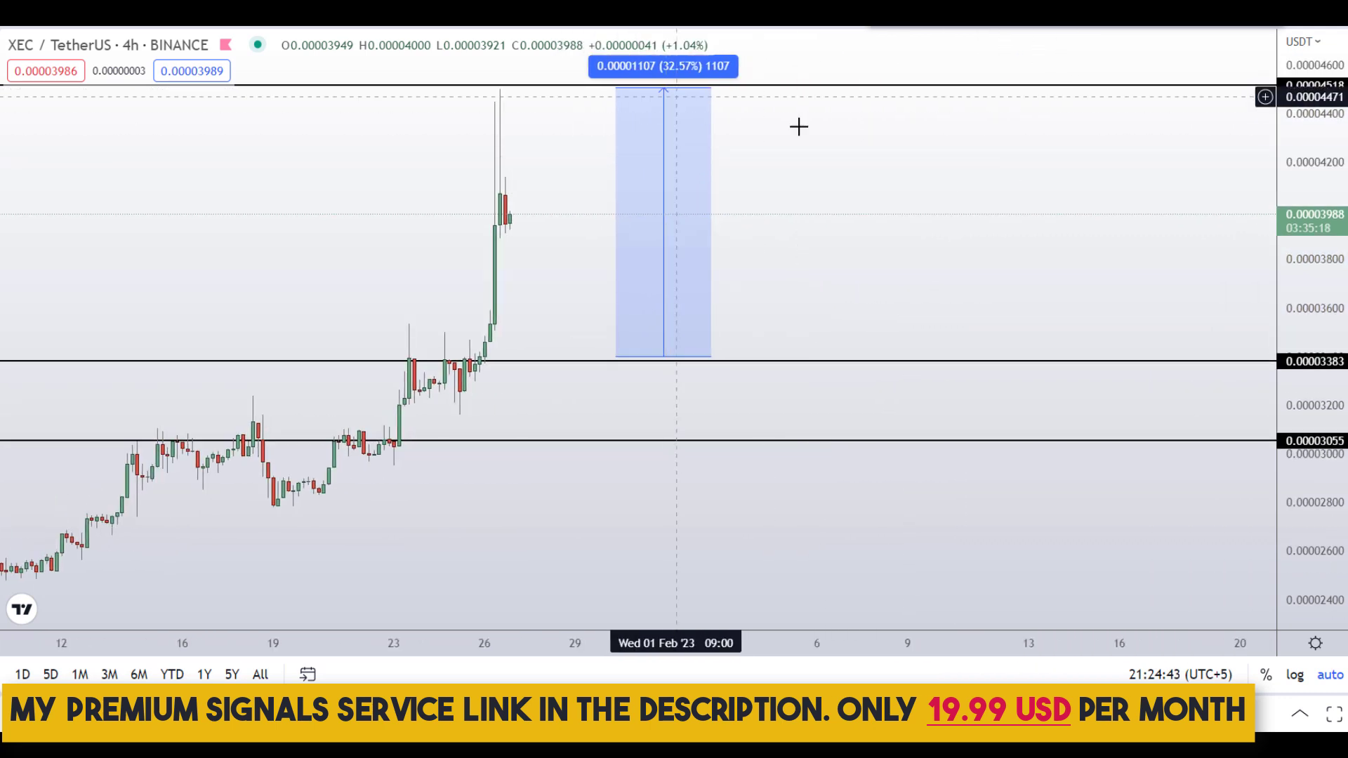
left_click_drag(1332, 241, 1332, 316)
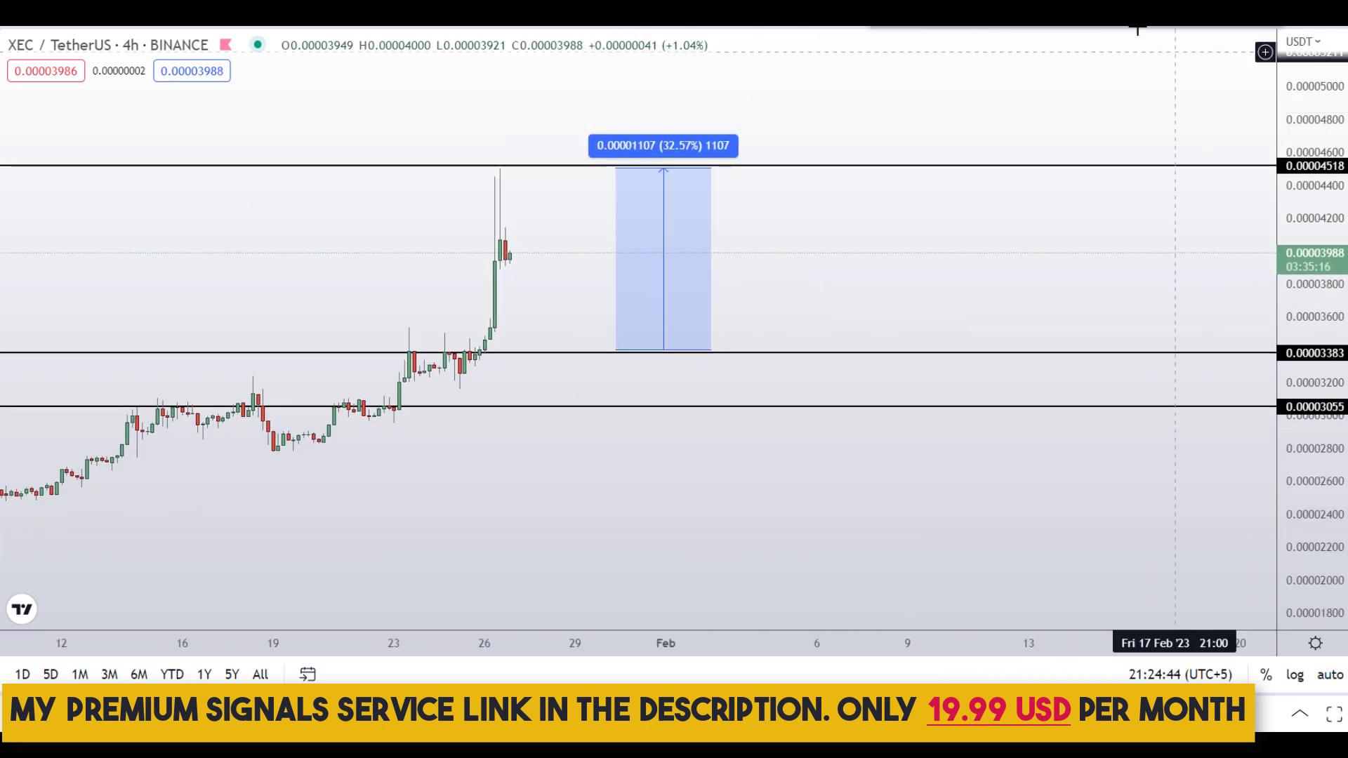
Step: Measure 0.00003055→0.00003383 (9.57%) and 0.00003055→0.00004518 (46.73%)
left_click(928, 404)
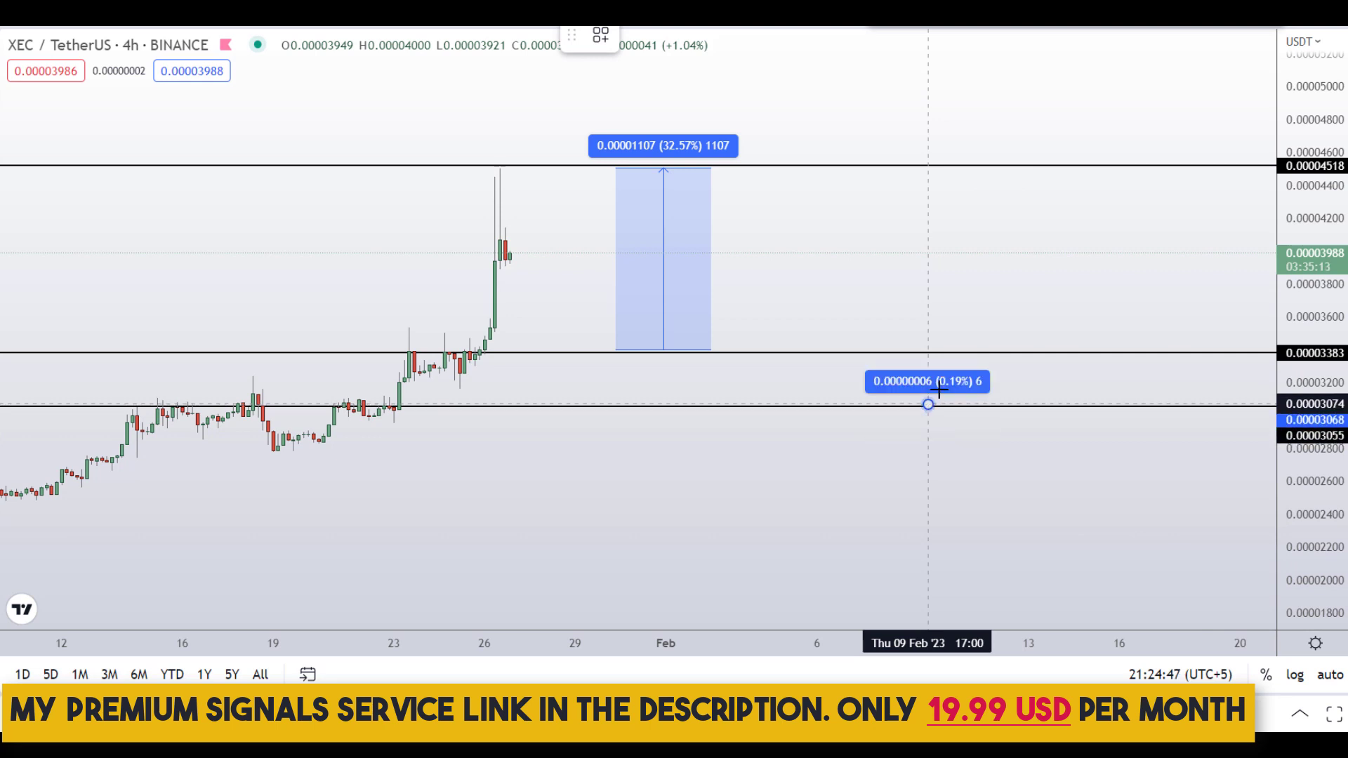
left_click(969, 356)
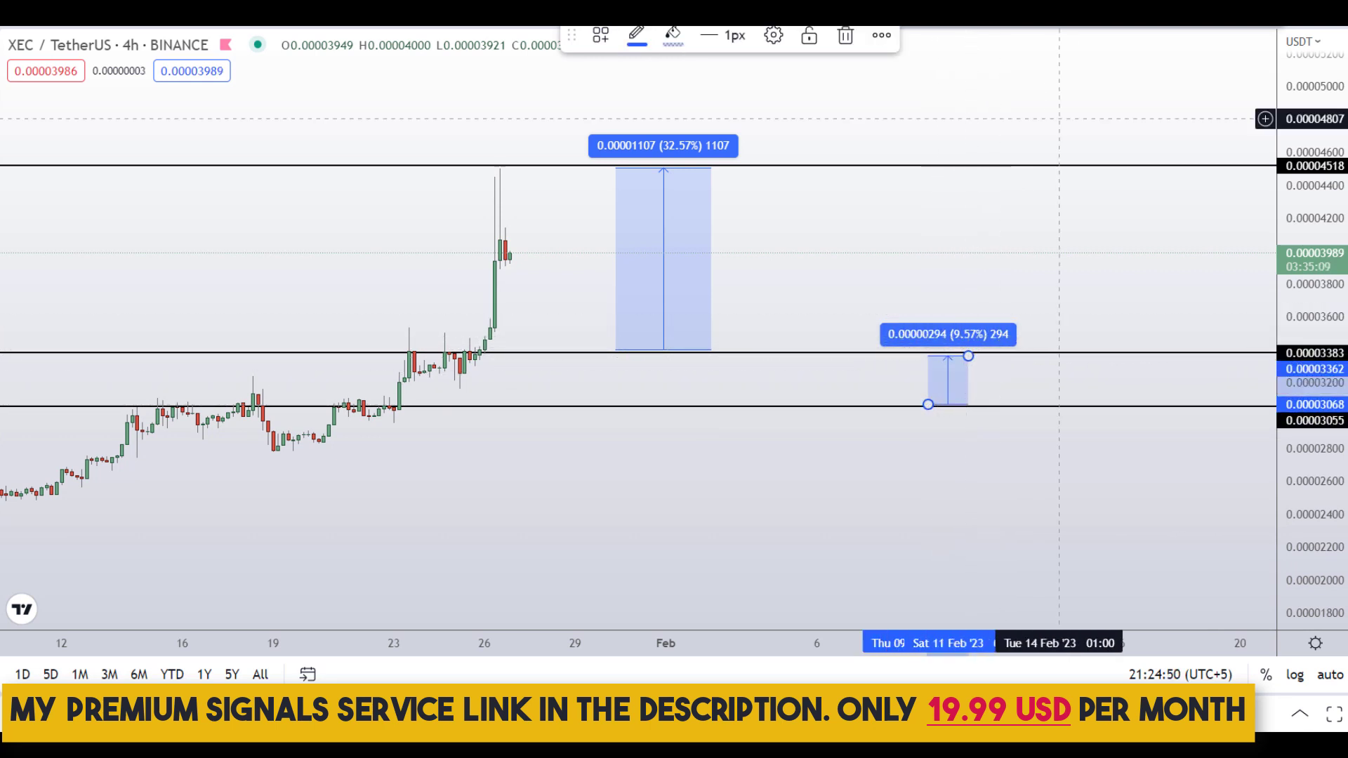
left_click(1100, 190)
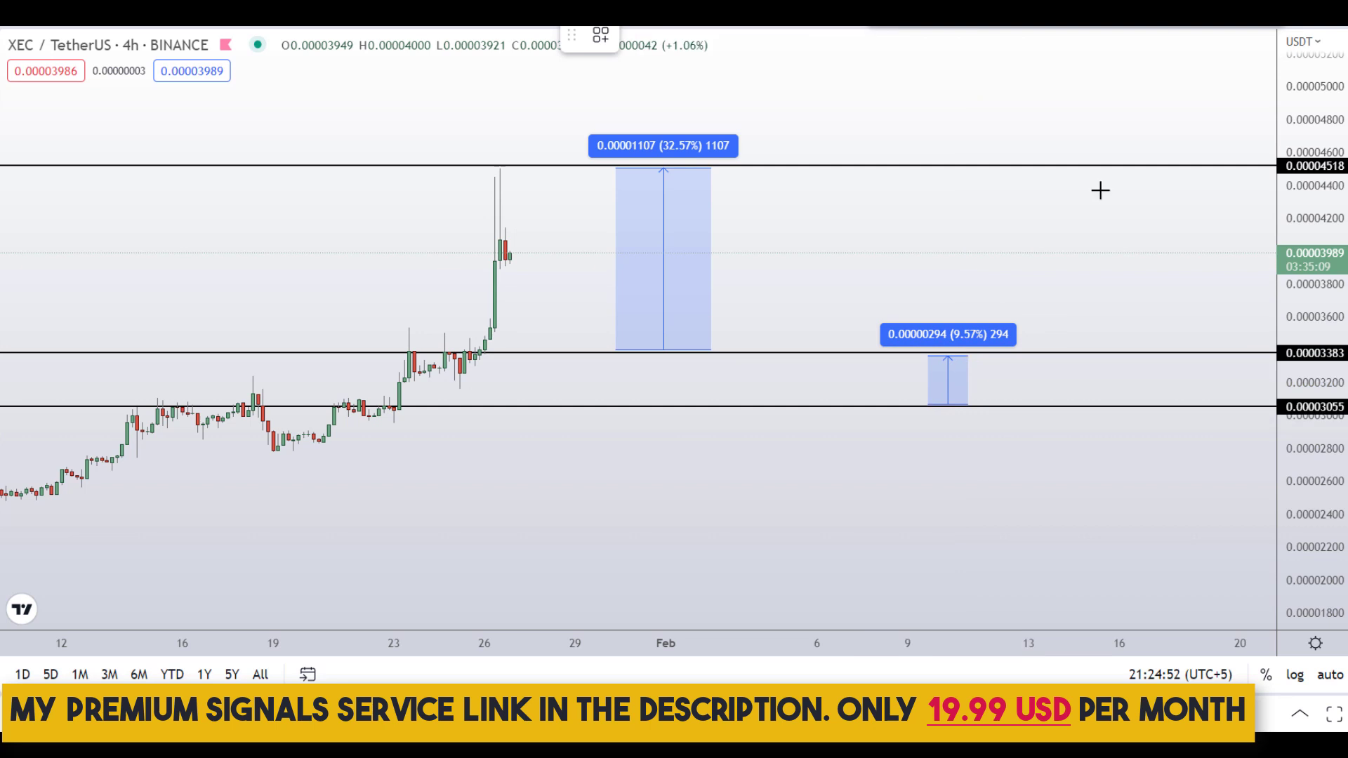
left_click(1063, 404)
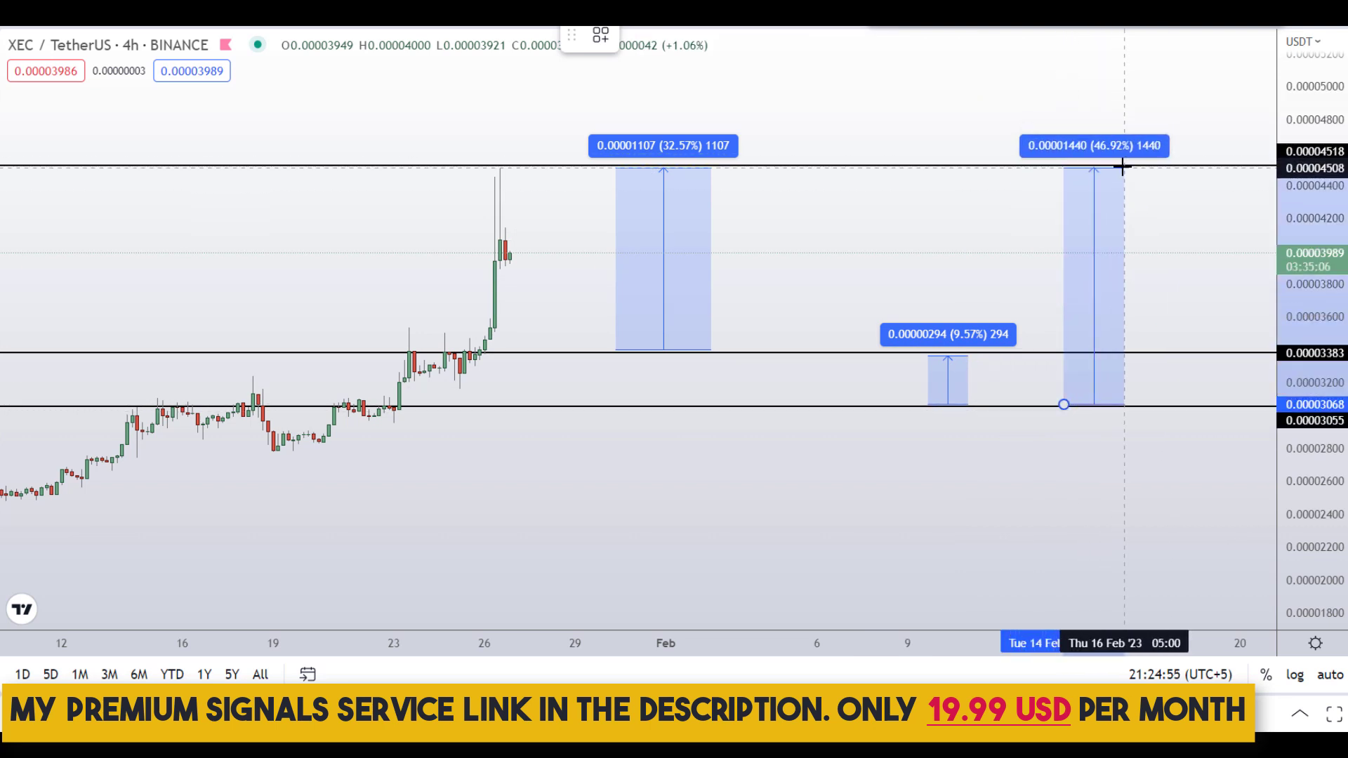
left_click(1123, 168)
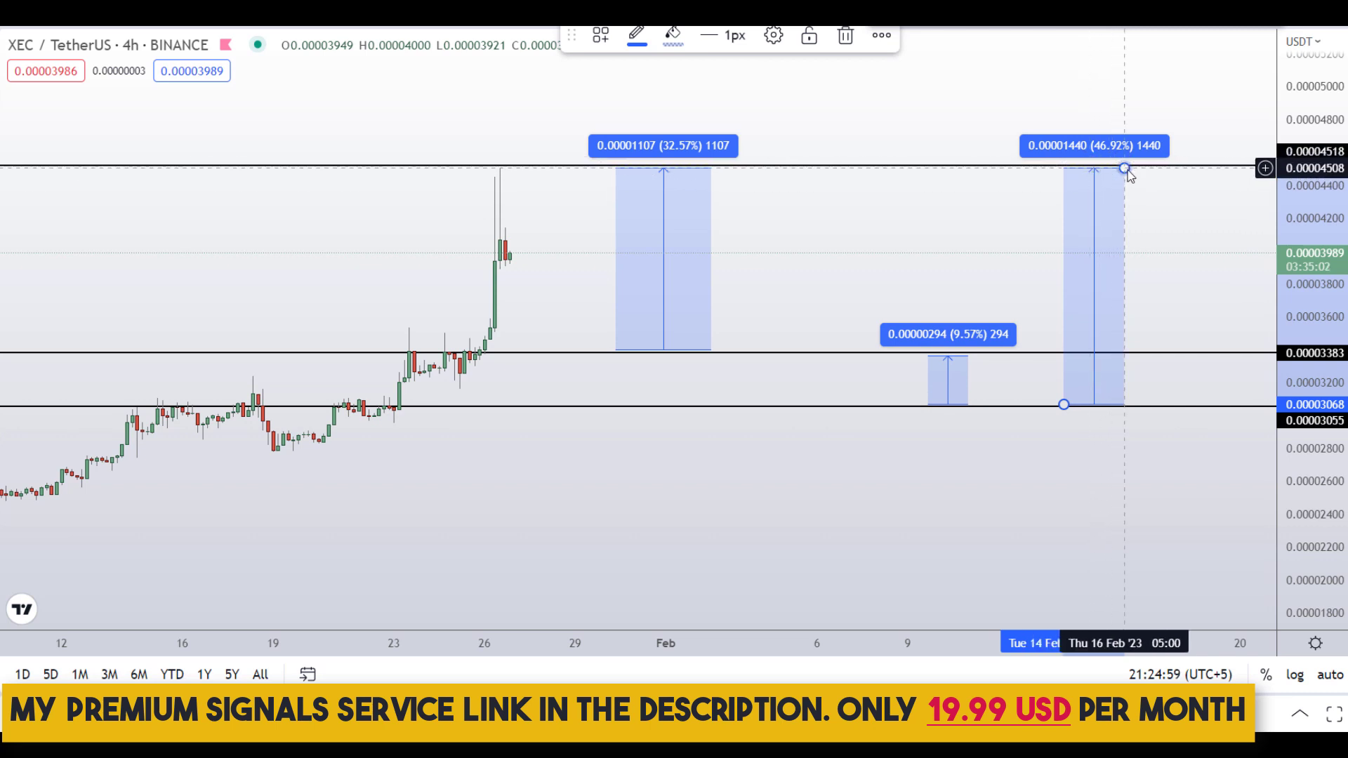
left_click_drag(1125, 169, 1128, 168)
left_click_drag(1302, 239, 1302, 260)
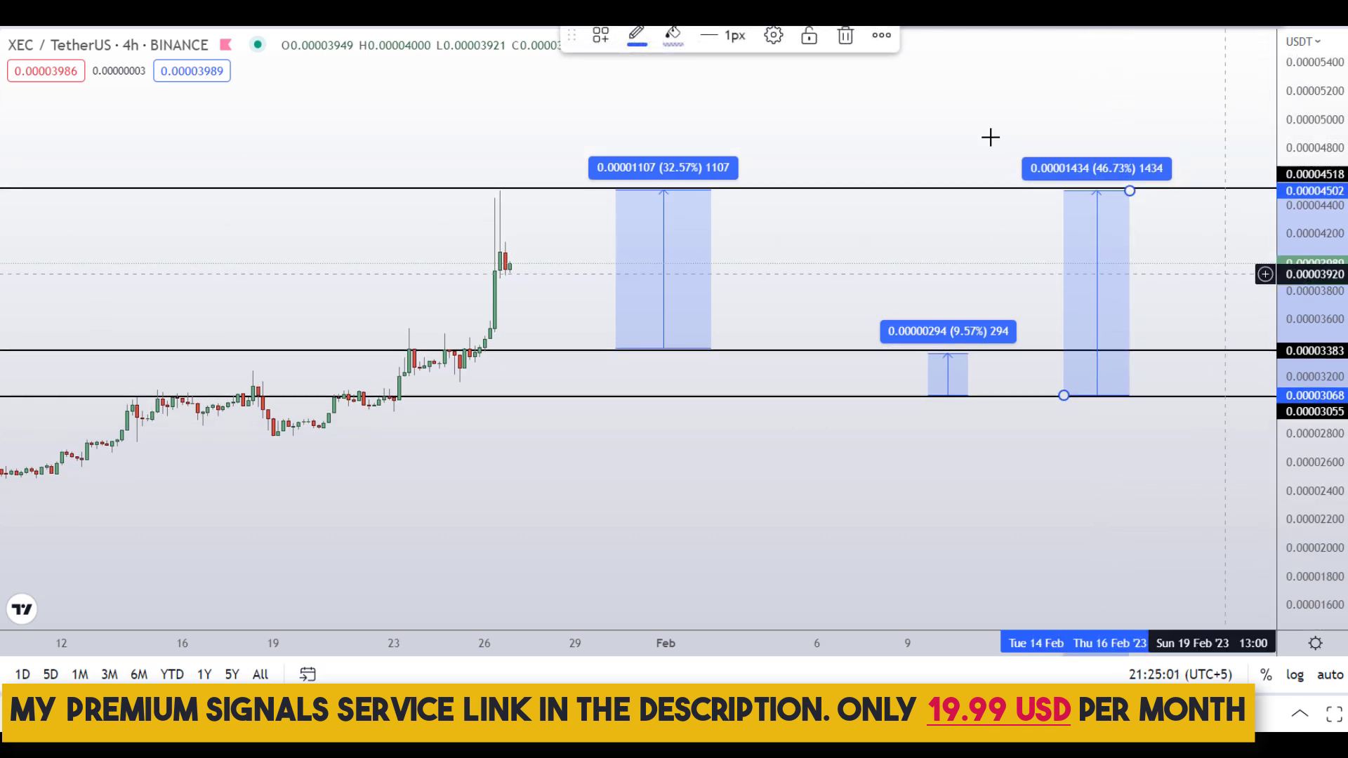
left_click(762, 182)
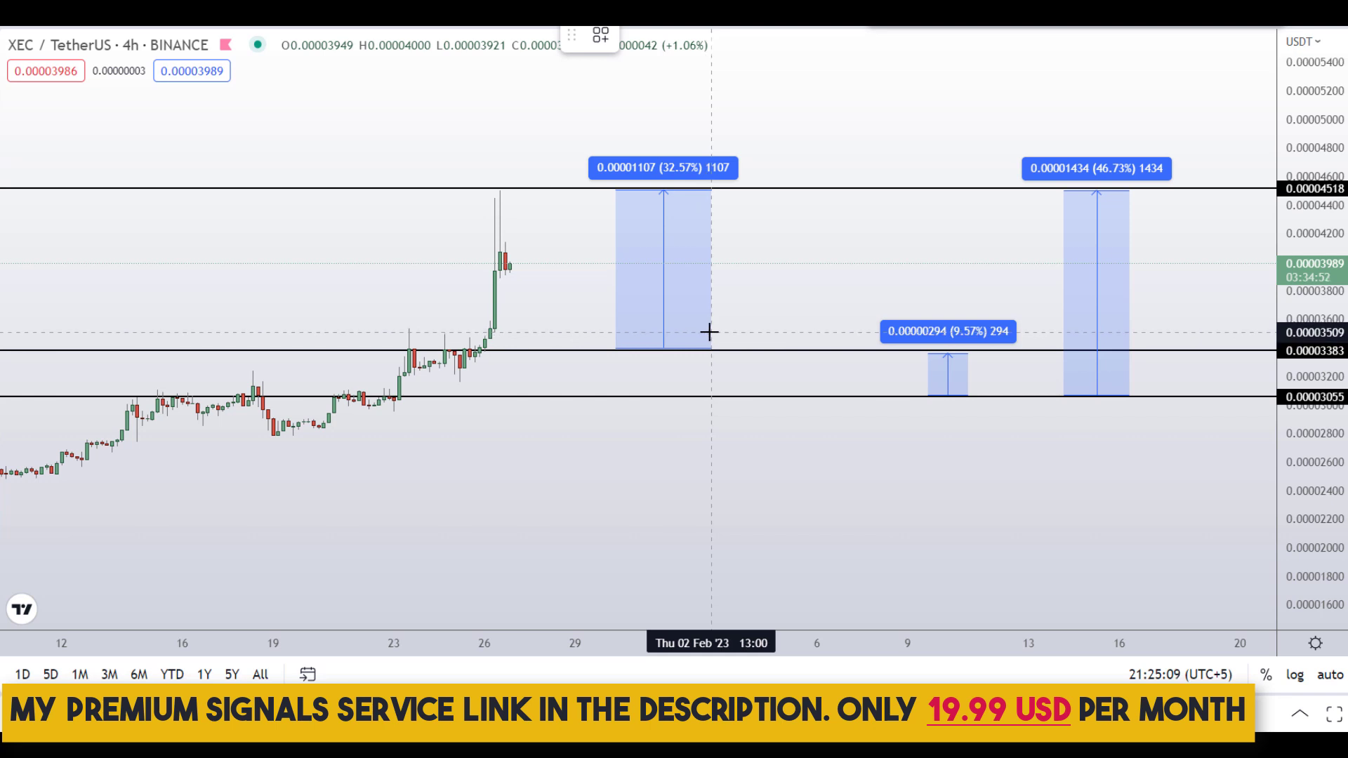
Step: Draw a red loop around the three range boxes and ring the 46.73%, 32.57% and 9.57% labels
scroll(709, 332, "down", 3)
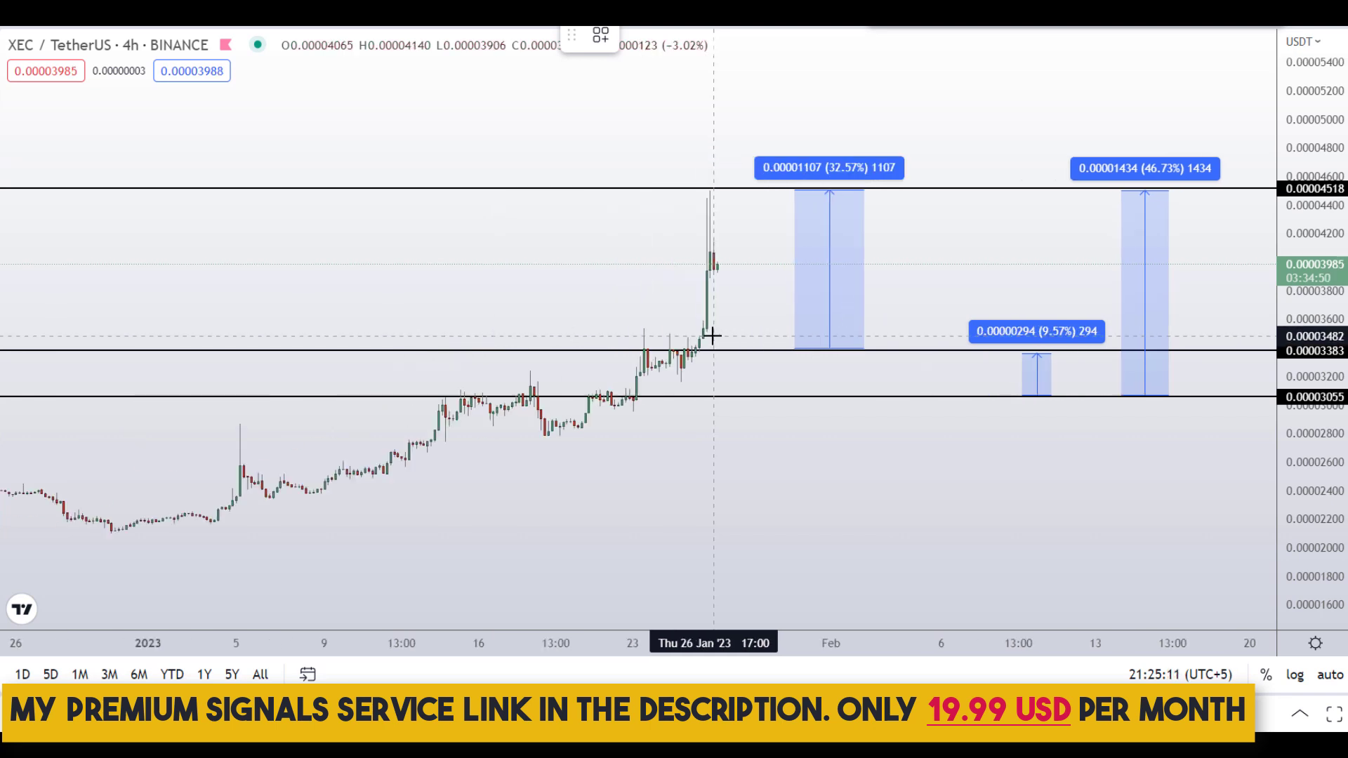
scroll(712, 335, "up", 3)
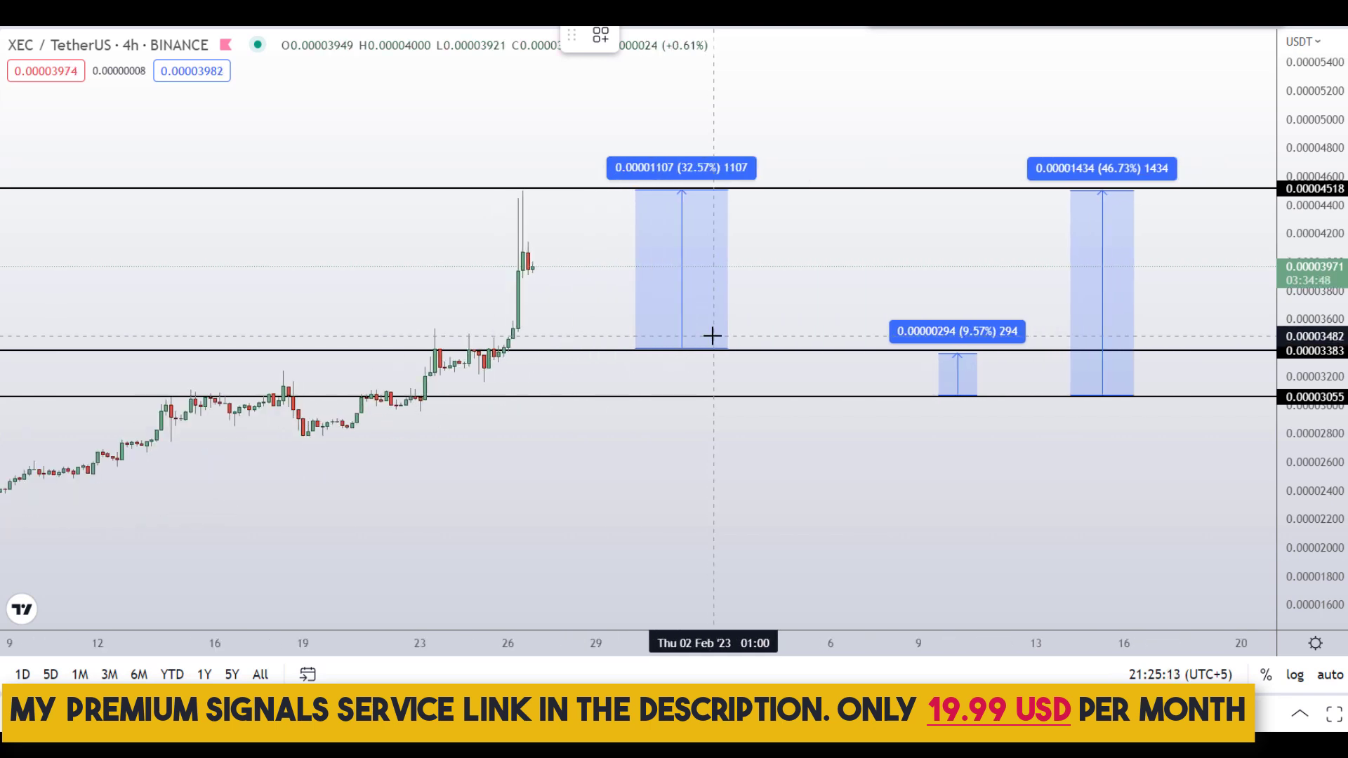
mouse_move(666, 117)
left_mouse_down()
mouse_move(590, 327)
mouse_move(1112, 382)
mouse_move(1158, 115)
mouse_move(677, 105)
mouse_move(606, 127)
left_mouse_up()
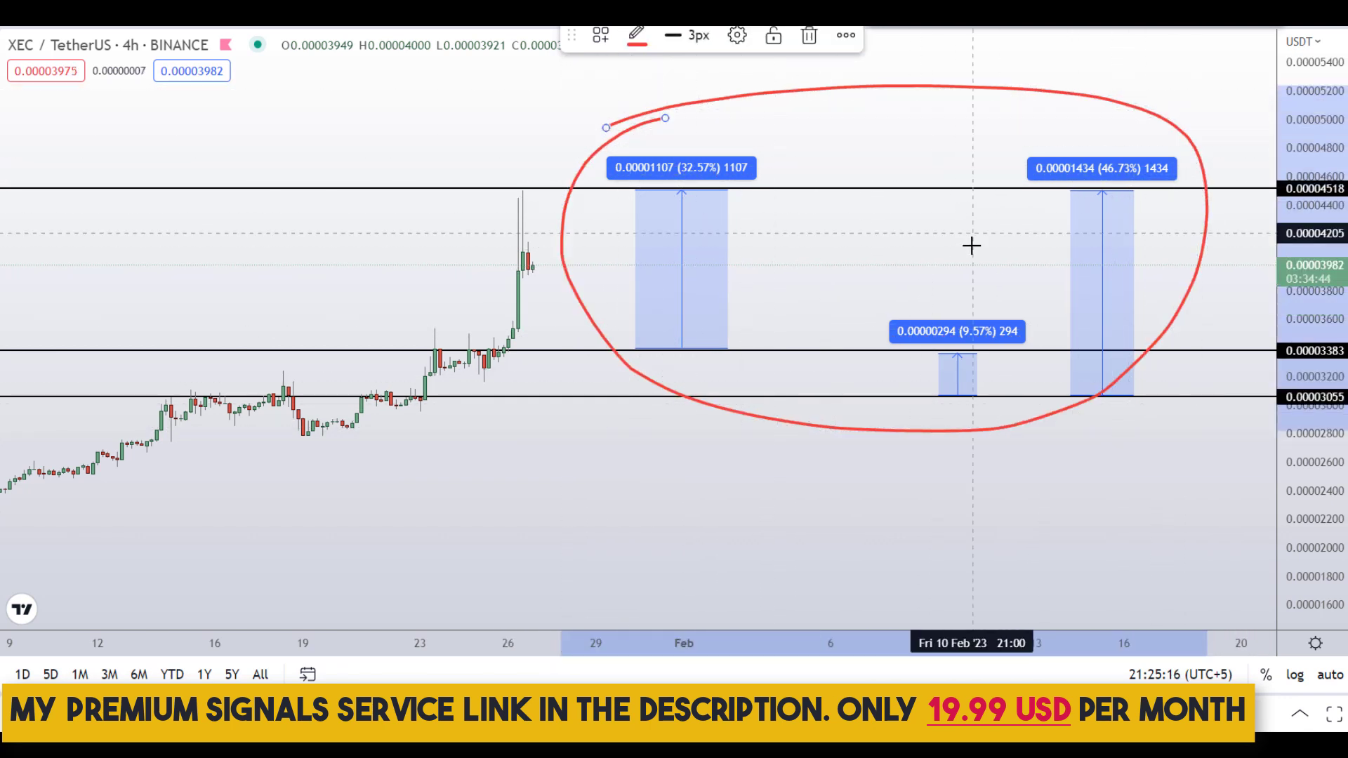
mouse_move(1110, 131)
left_mouse_down()
mouse_move(1075, 174)
mouse_move(1129, 204)
mouse_move(1095, 115)
left_mouse_up()
mouse_move(699, 131)
left_mouse_down()
mouse_move(669, 189)
mouse_move(680, 120)
left_mouse_up()
mouse_move(983, 295)
left_mouse_down()
mouse_move(932, 365)
mouse_move(952, 298)
left_mouse_up()
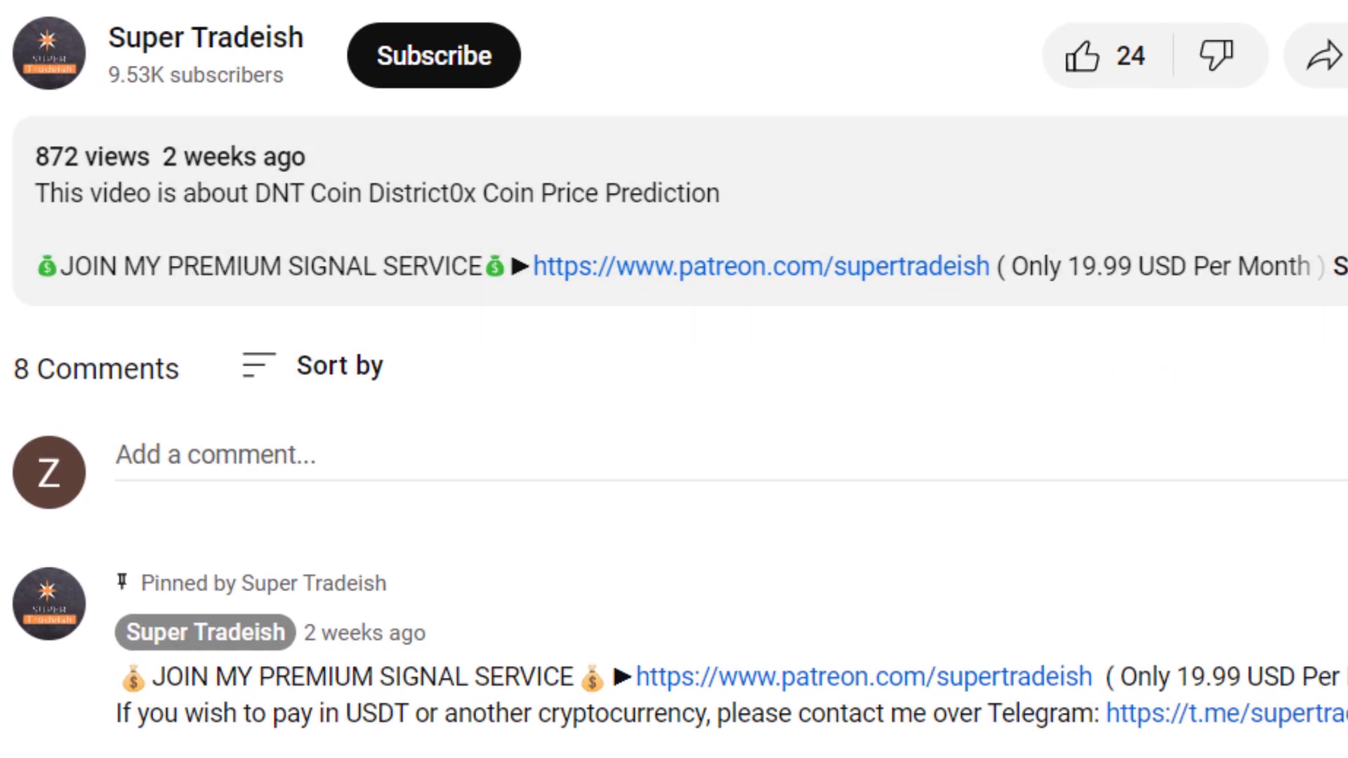
Step: Like the DNT Coin video, subscribe to the channel, and set notifications to All
left_click(1078, 62)
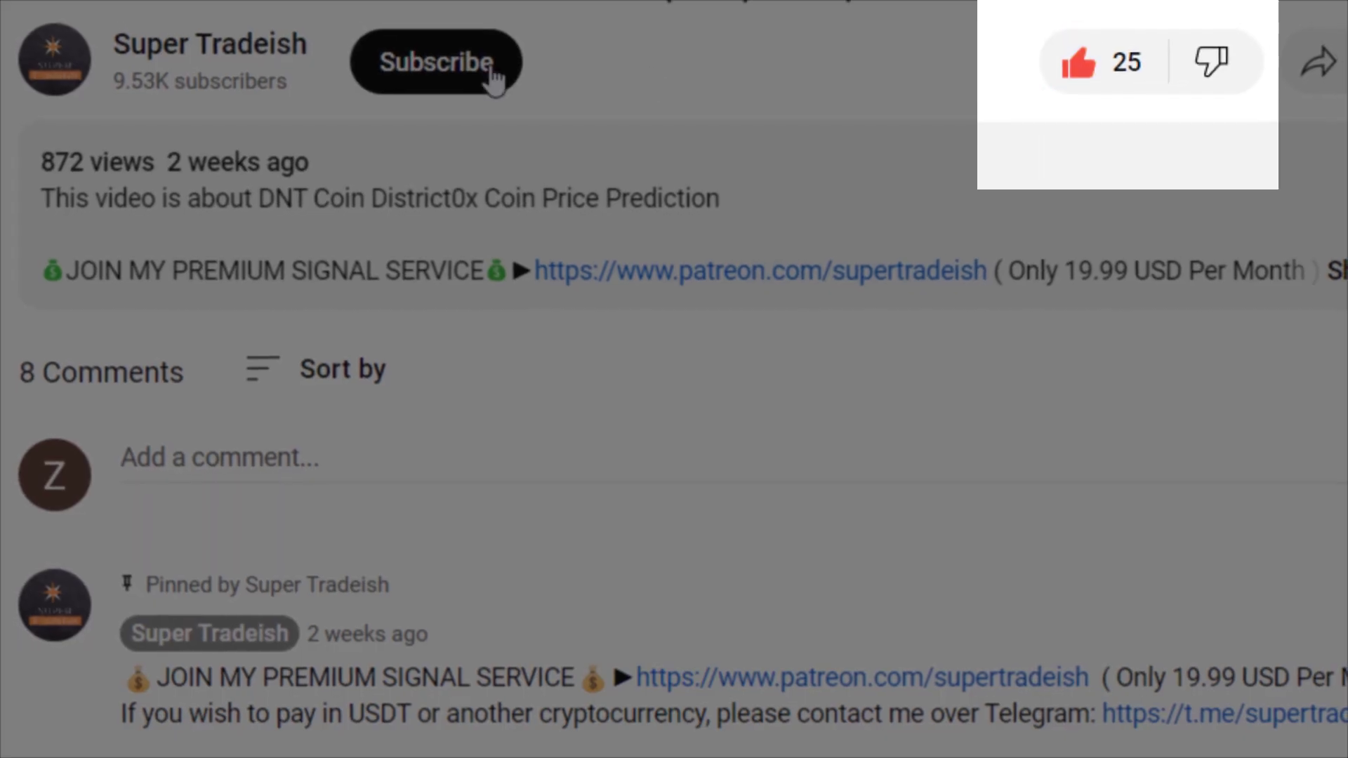
left_click(495, 79)
left_click(570, 72)
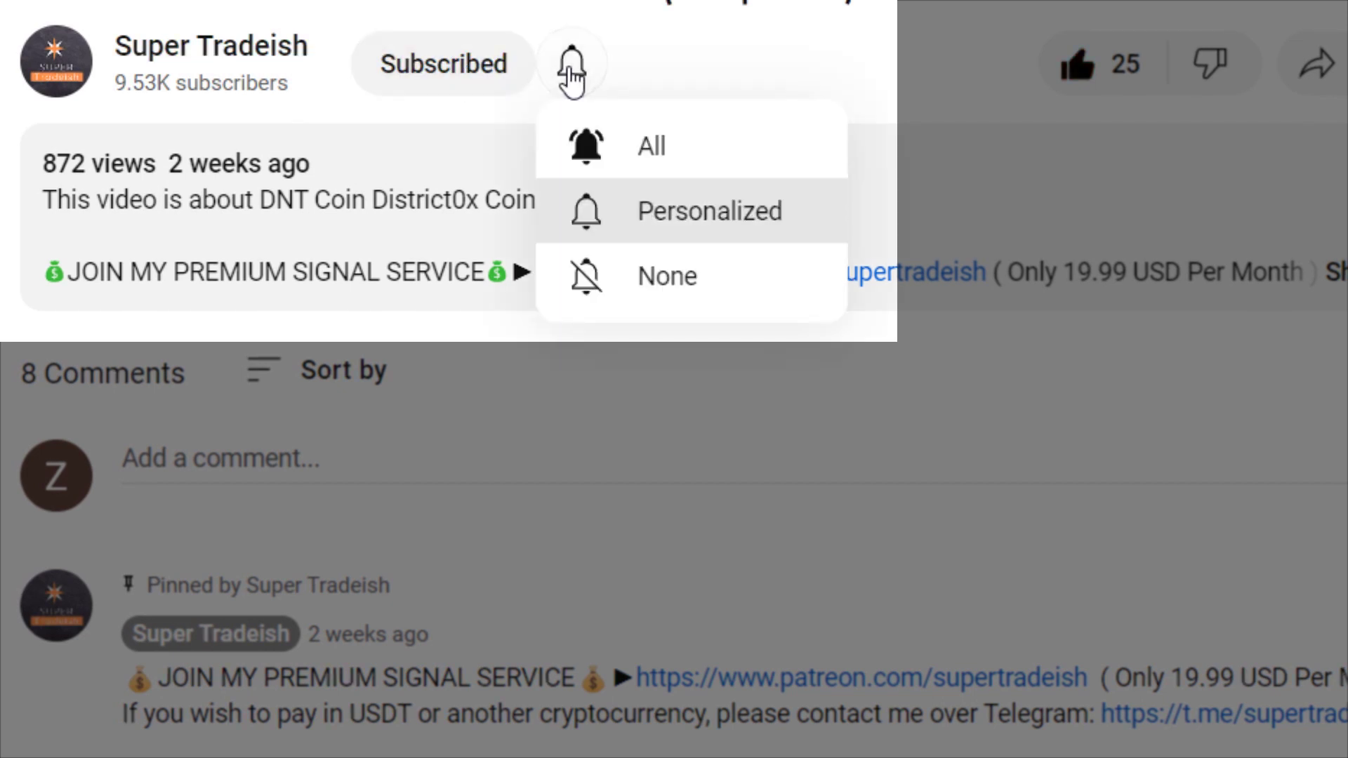
left_click(695, 149)
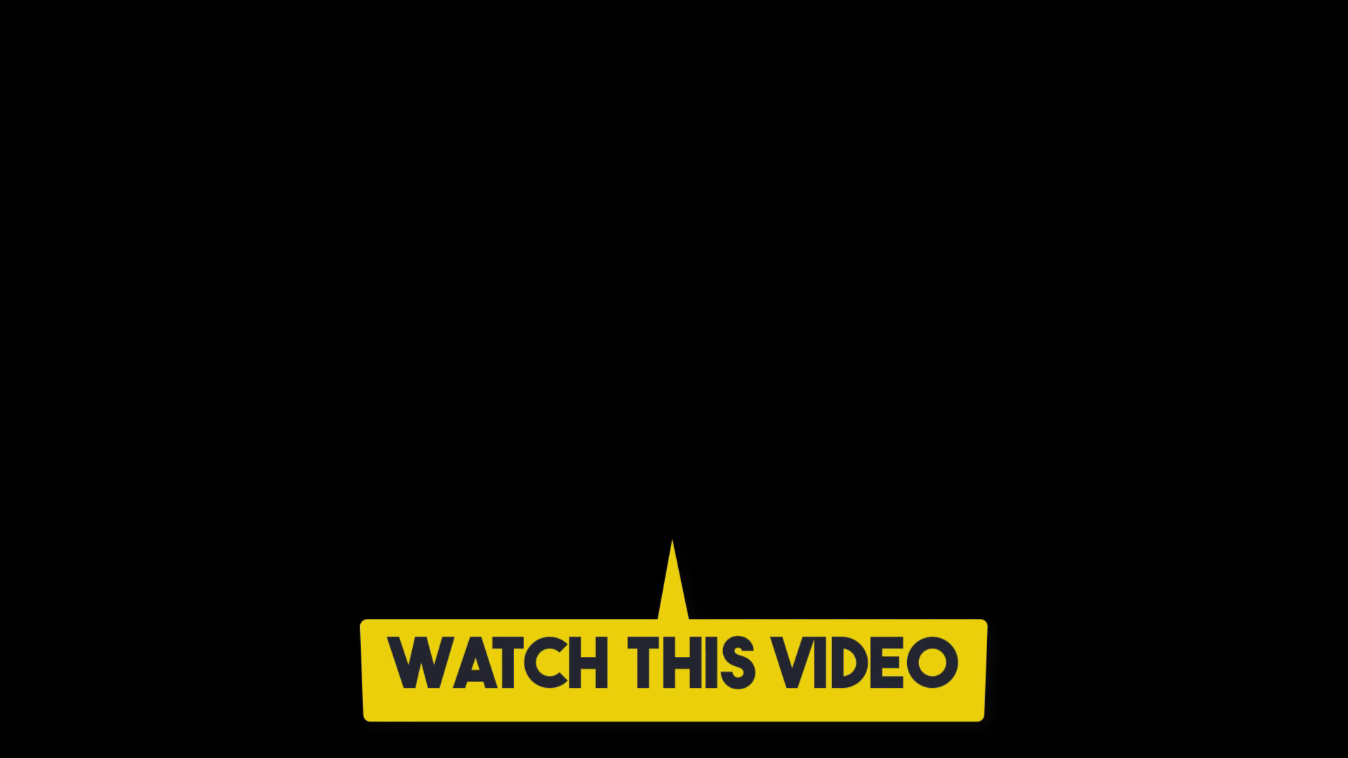